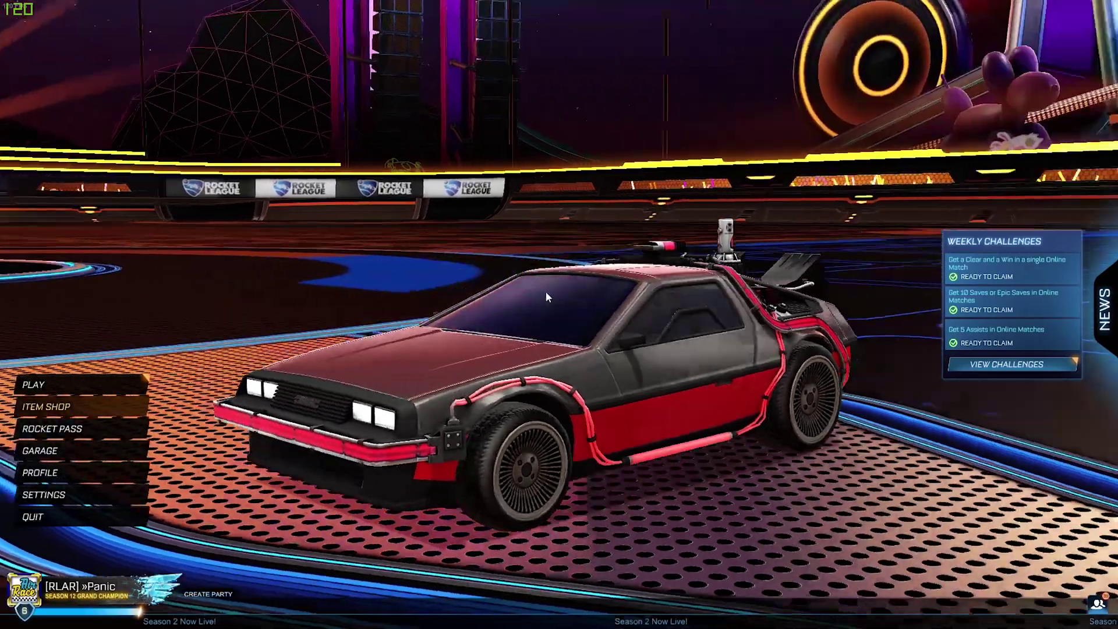
Open the BakkesMod settings overlay and bring up the plugin manager
{"action": "left_click_drag", "start_coordinate": [546, 291], "coordinate": [587, 274]}
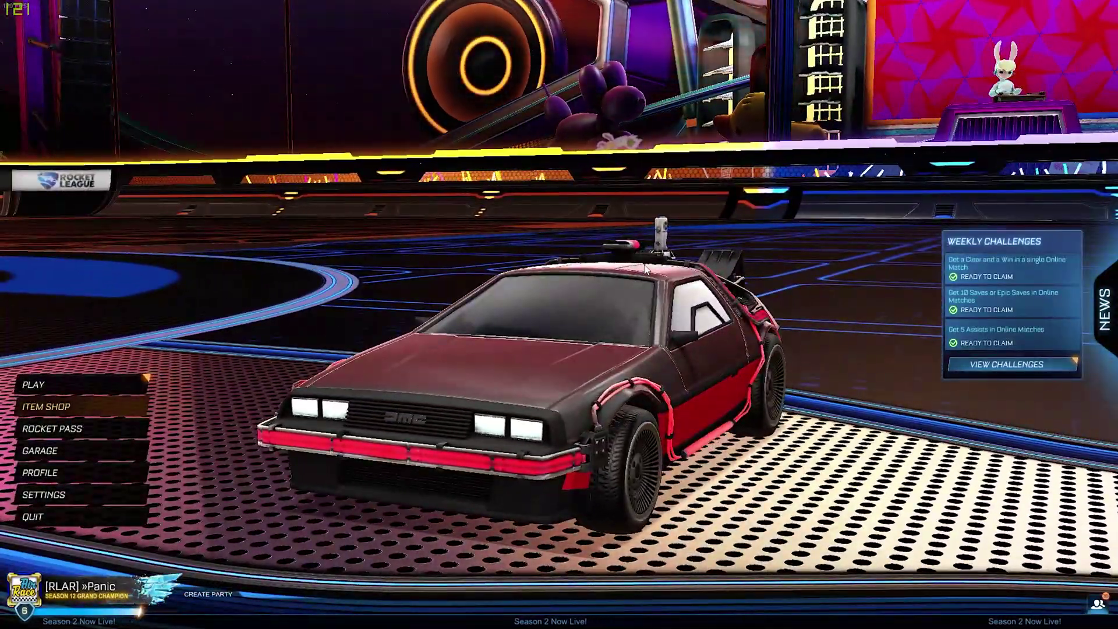
{"action": "key", "text": "F2"}
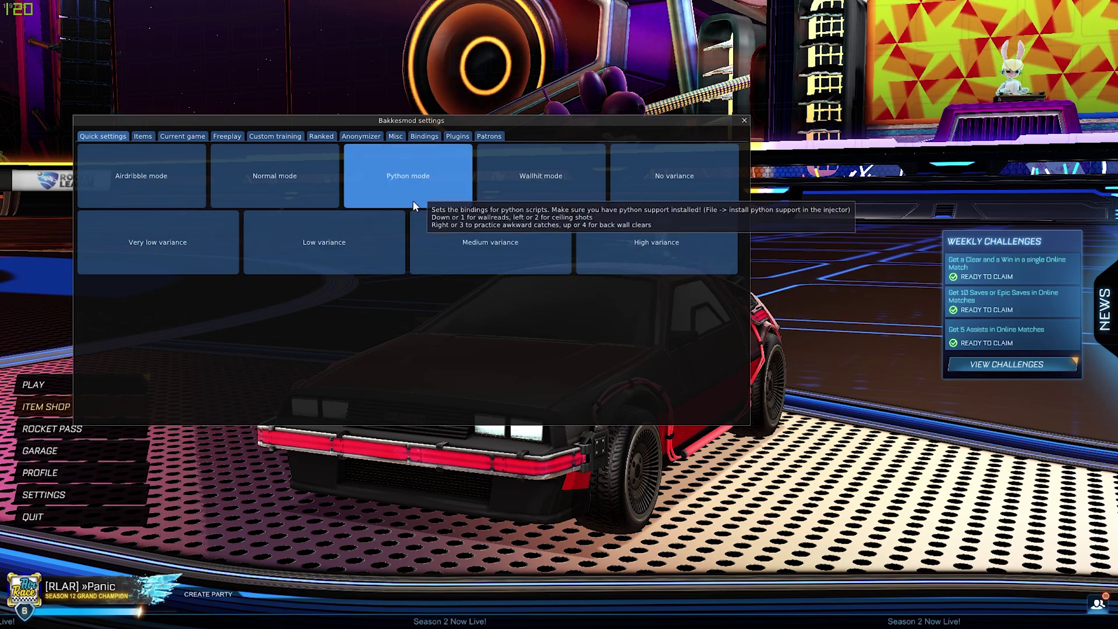
{"action": "left_click", "coordinate": [458, 136]}
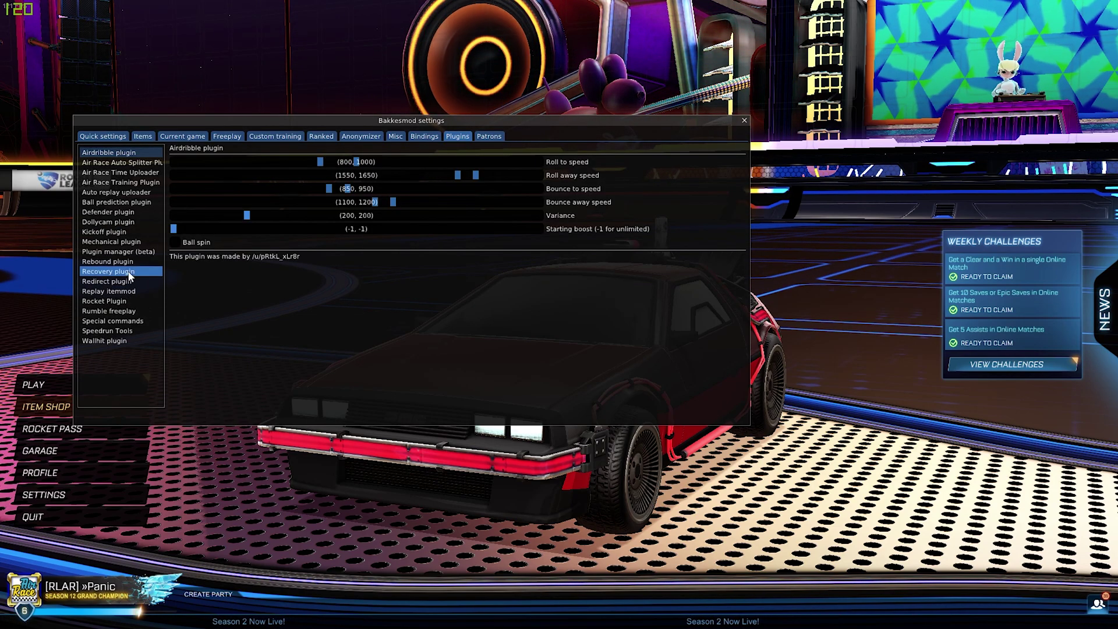
{"action": "left_click", "coordinate": [117, 252]}
{"action": "left_click", "coordinate": [218, 204]}
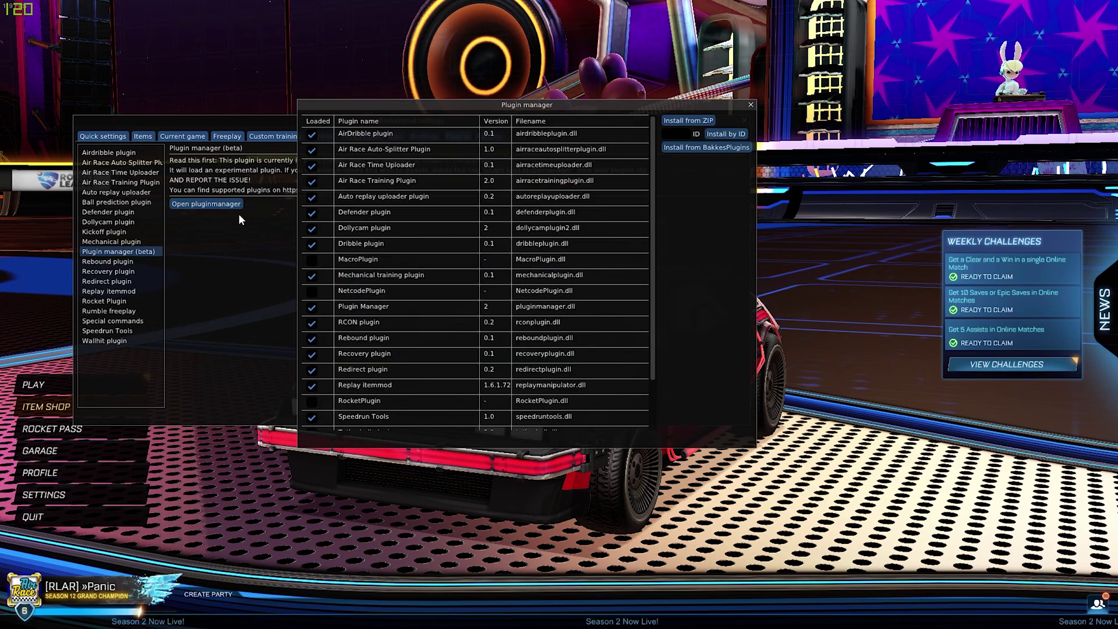
Enter plugin ID 26 in the plugin manager and load RocketPlugin
{"action": "left_click", "coordinate": [667, 135]}
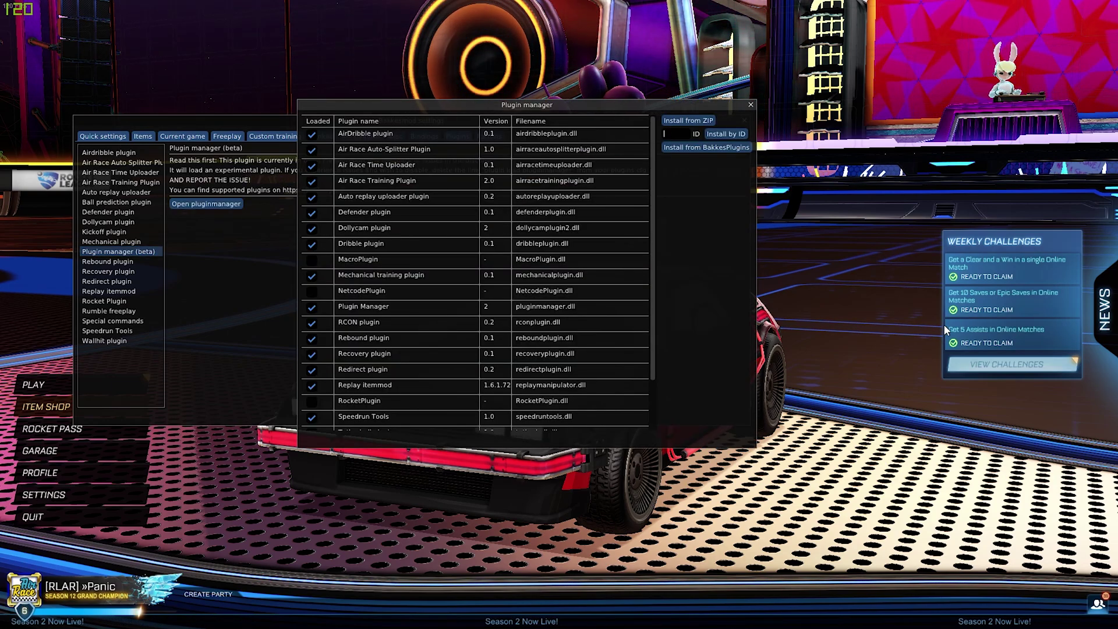
{"action": "type", "text": "26"}
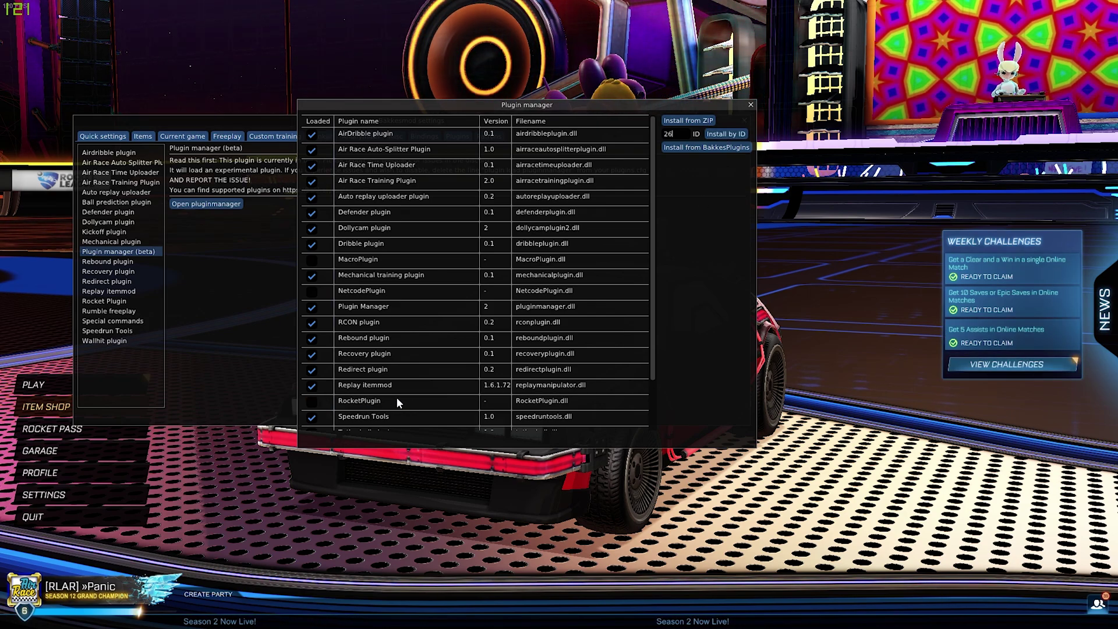
{"action": "left_click", "coordinate": [312, 404]}
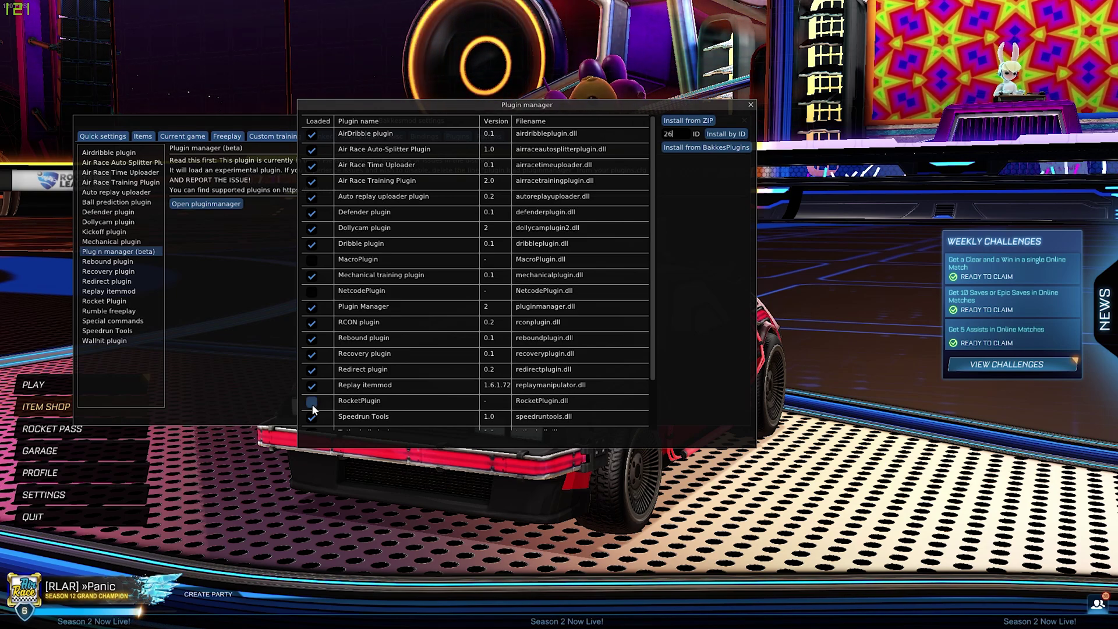
Replace the plugin ID with 166 and load NetcodePlugin
{"action": "left_click", "coordinate": [679, 134]}
{"action": "key", "text": "BackSpace"}
{"action": "key", "text": "BackSpace"}
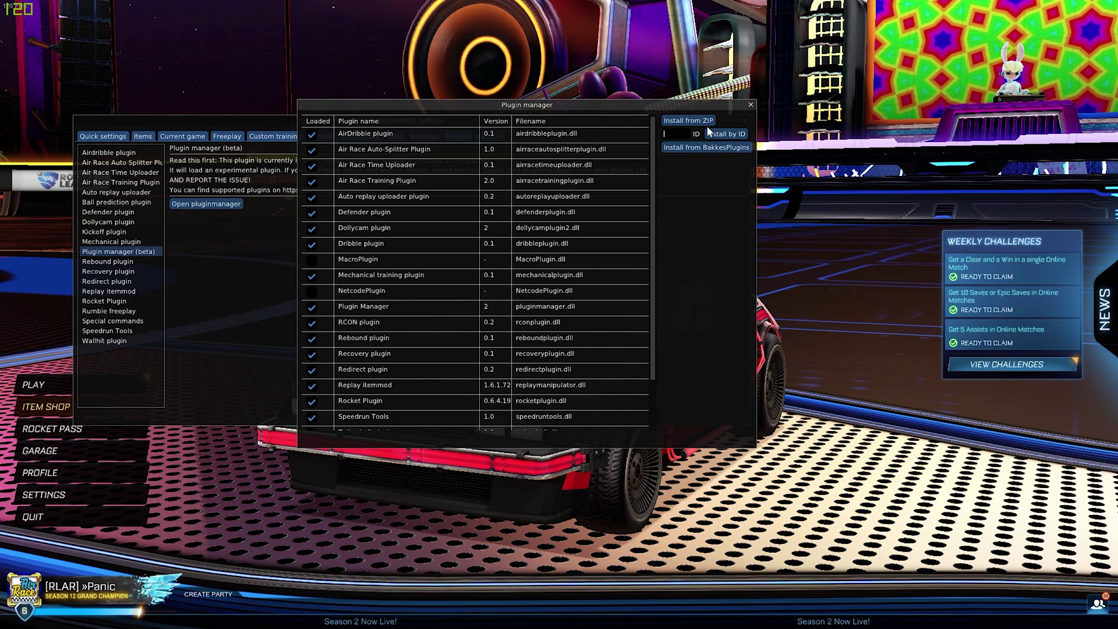
{"action": "type", "text": "1"}
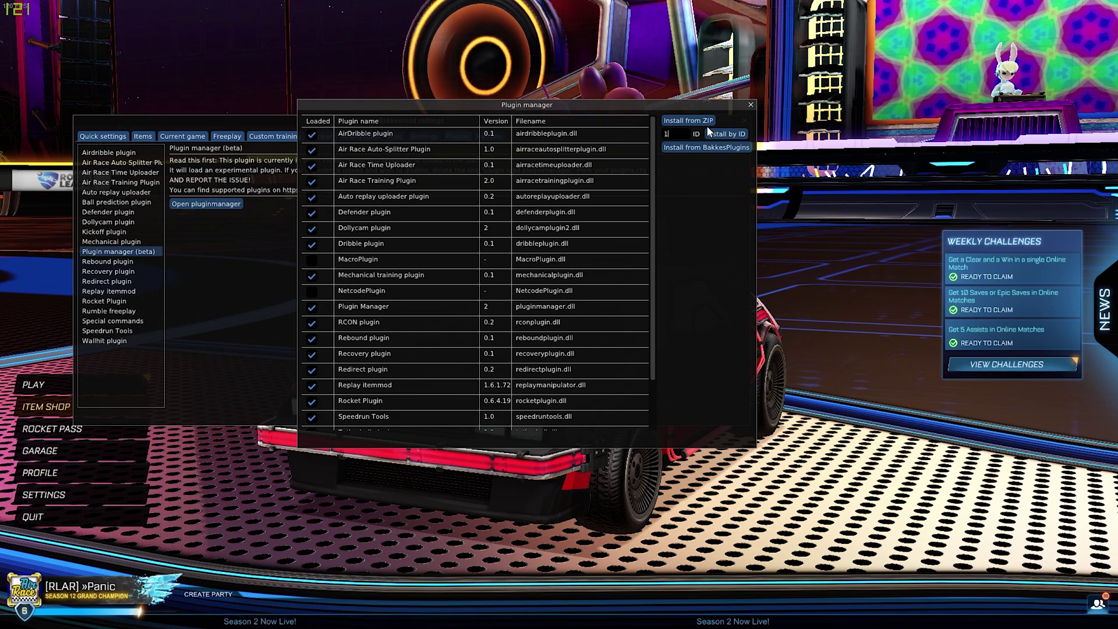
{"action": "type", "text": "66"}
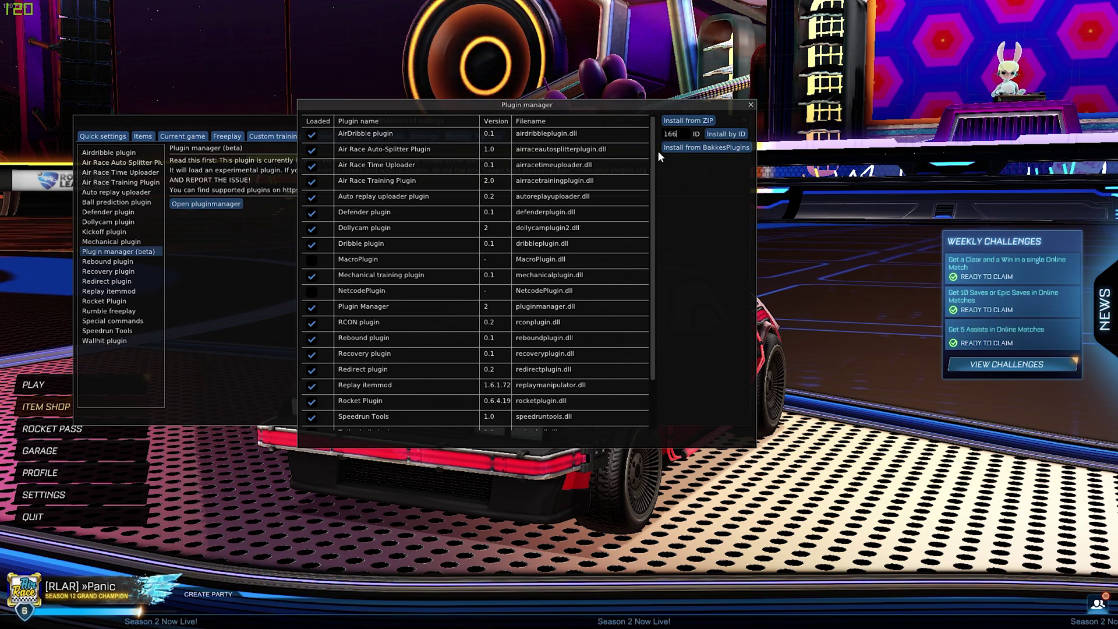
{"action": "left_click", "coordinate": [311, 292]}
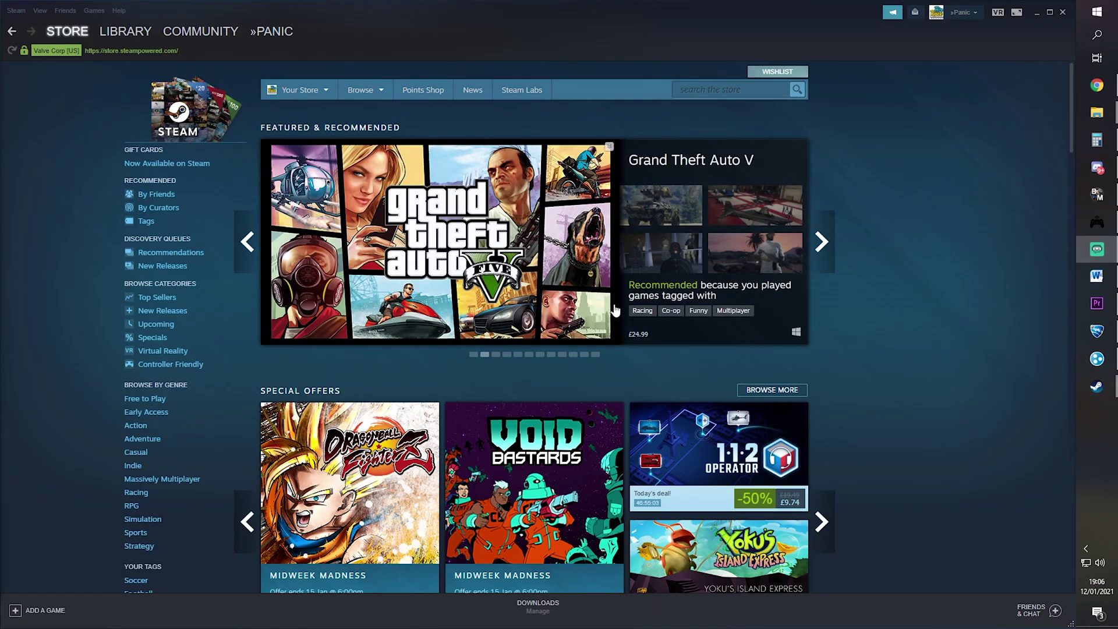
Switch to Steam and open the Rocket League section of the Workshop by searching all workshops for "rocket"
{"action": "mouse_move", "coordinate": [620, 308]}
{"action": "mouse_move", "coordinate": [204, 36]}
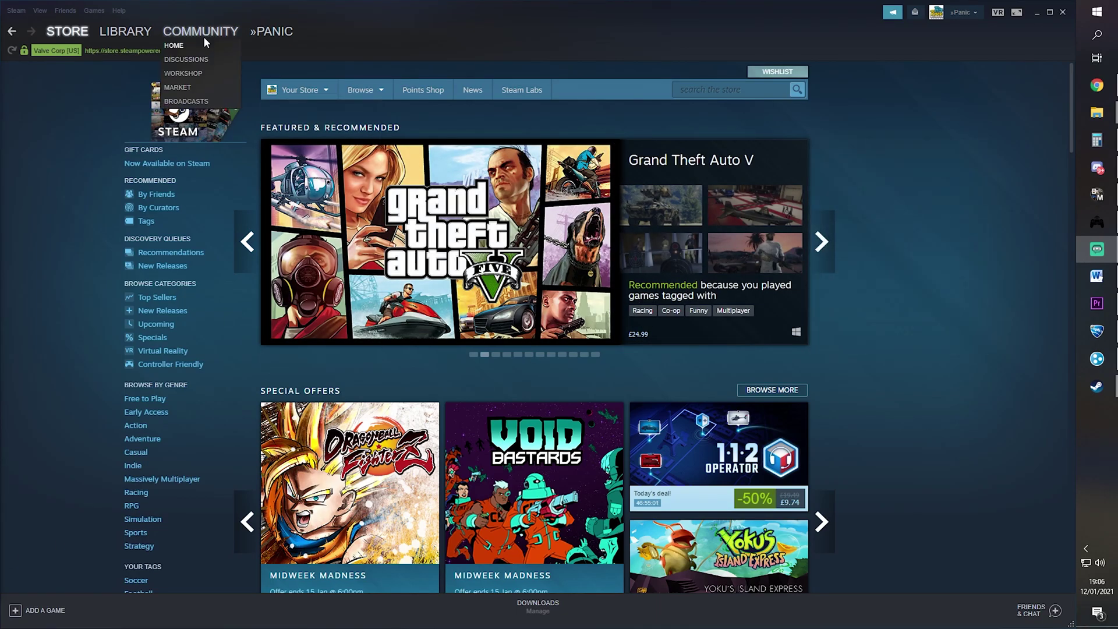
{"action": "left_click", "coordinate": [184, 74]}
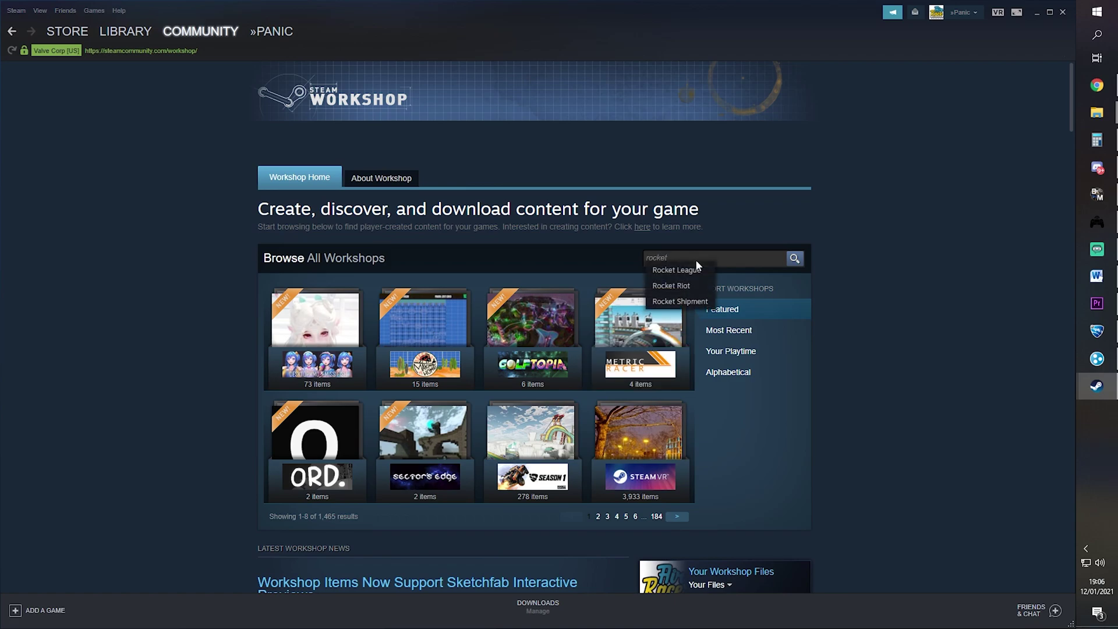
{"action": "left_click", "coordinate": [691, 269]}
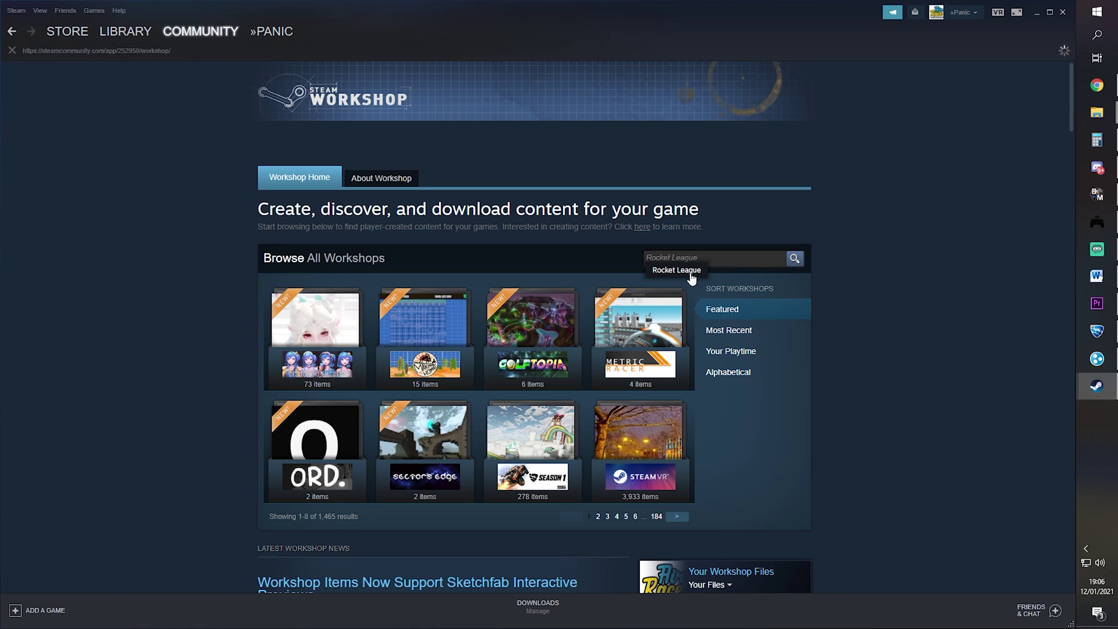
Search the Rocket League Workshop for "air race" and open the Air Race: Beach (Rings) map's subscription page
{"action": "left_click", "coordinate": [687, 230]}
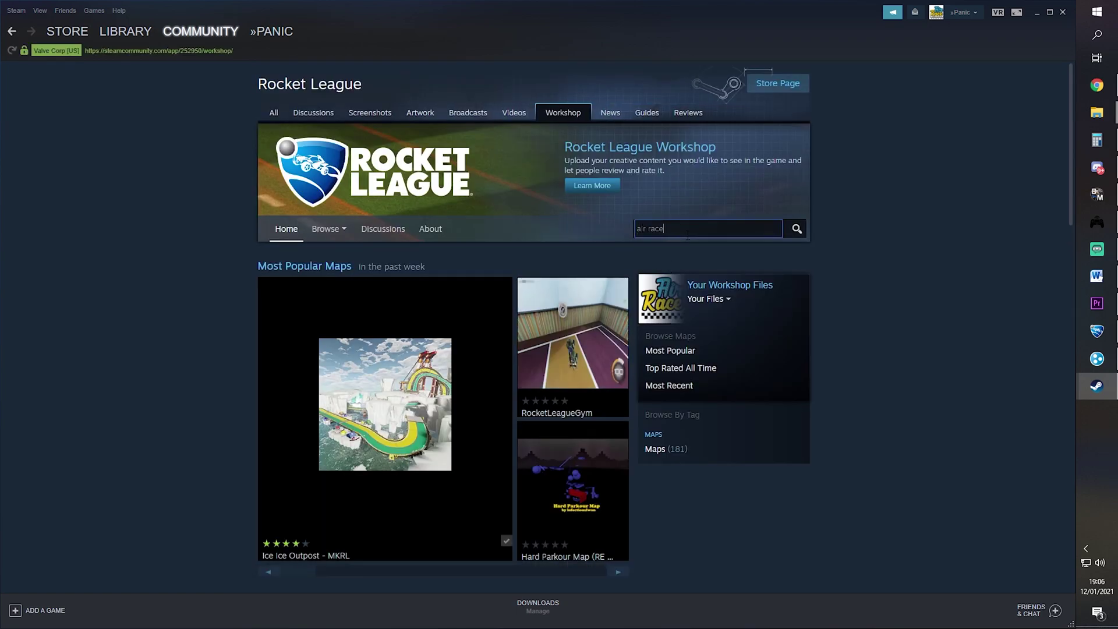
{"action": "key", "text": "Return"}
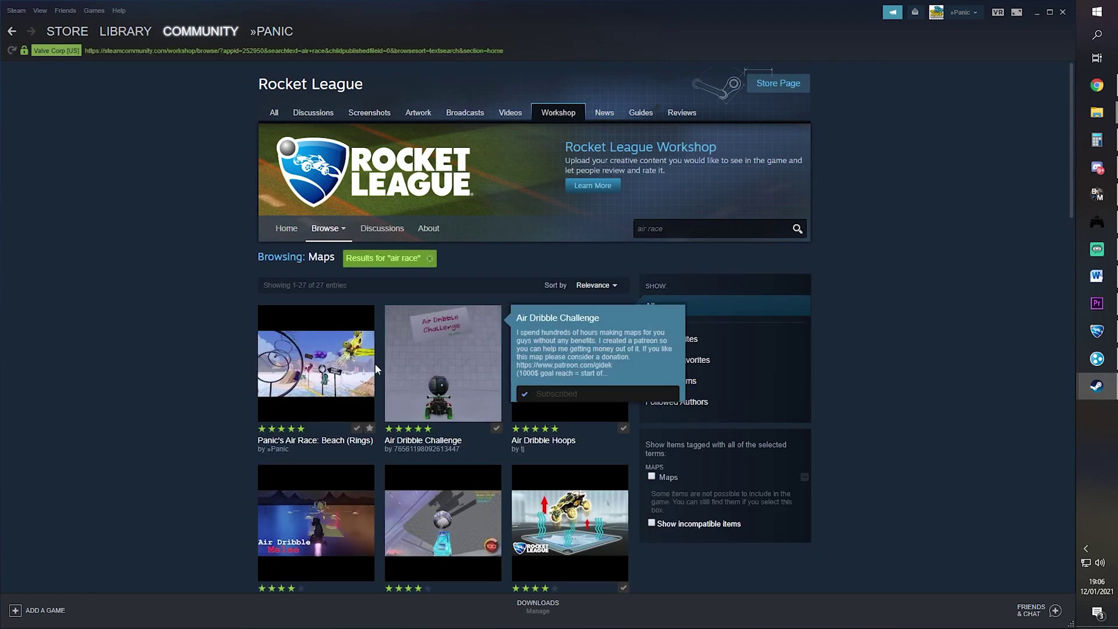
{"action": "left_click", "coordinate": [312, 378]}
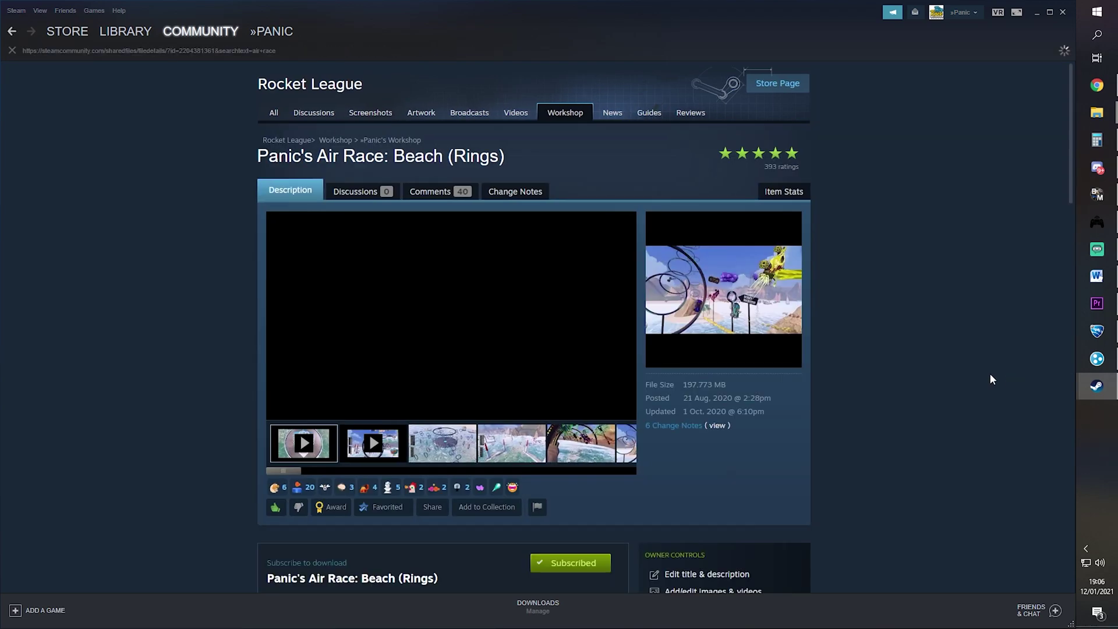
{"action": "scroll", "coordinate": [582, 361], "scroll_direction": "down", "scroll_amount": 3}
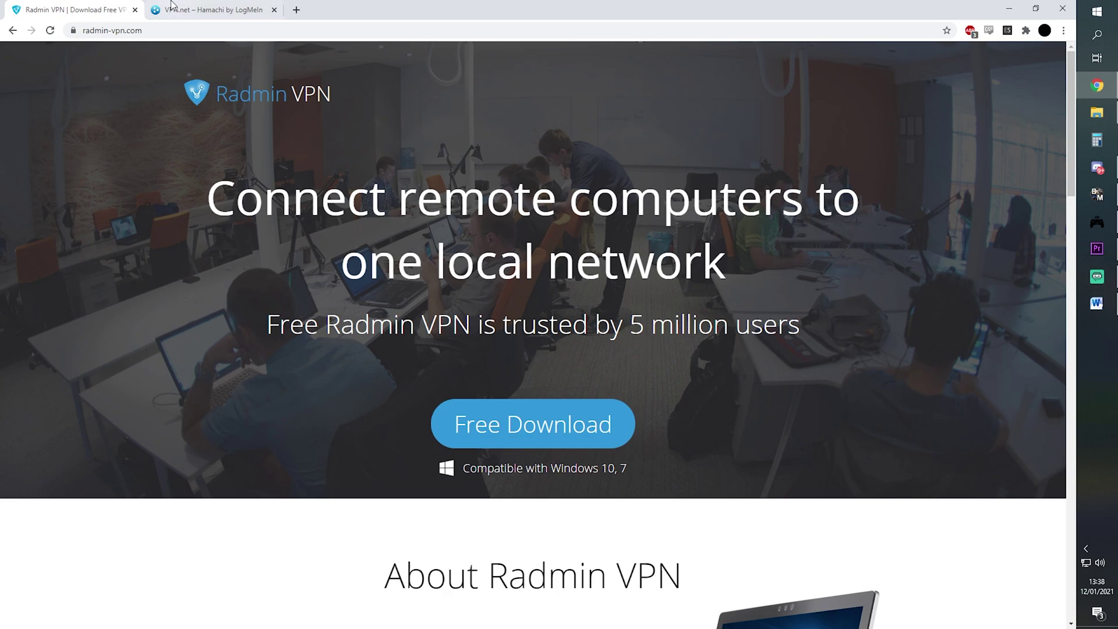
Switch to the web browser and examine the Radmin VPN and Hamachi download sites
{"action": "left_click_drag", "start_coordinate": [346, 99], "coordinate": [216, 94]}
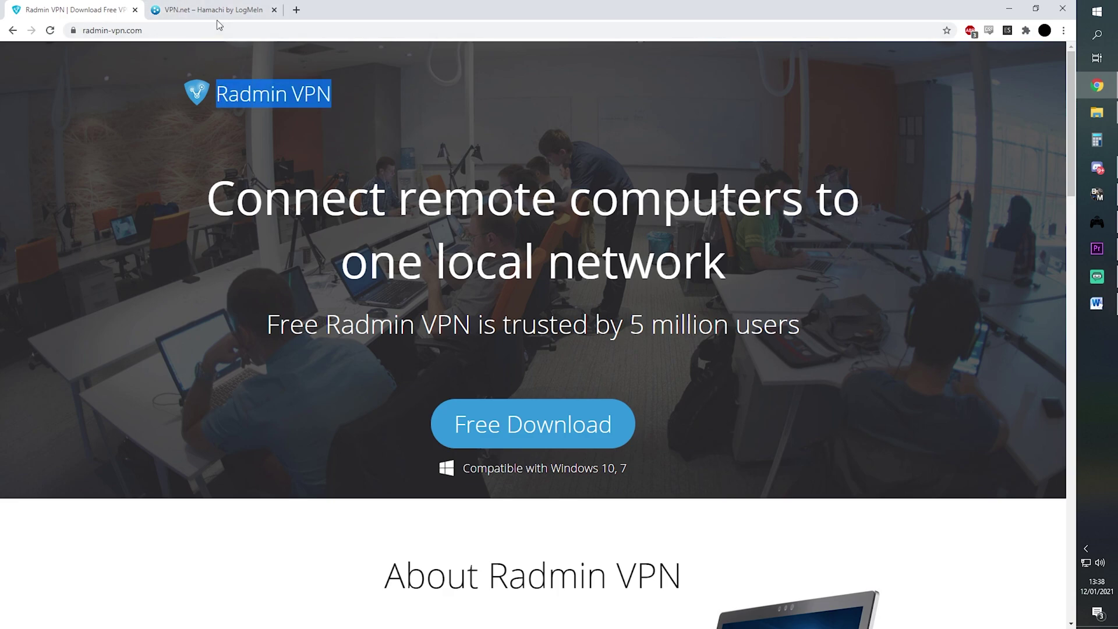
{"action": "left_click", "coordinate": [390, 107]}
{"action": "left_click", "coordinate": [226, 15]}
{"action": "left_click_drag", "start_coordinate": [667, 263], "coordinate": [452, 265]}
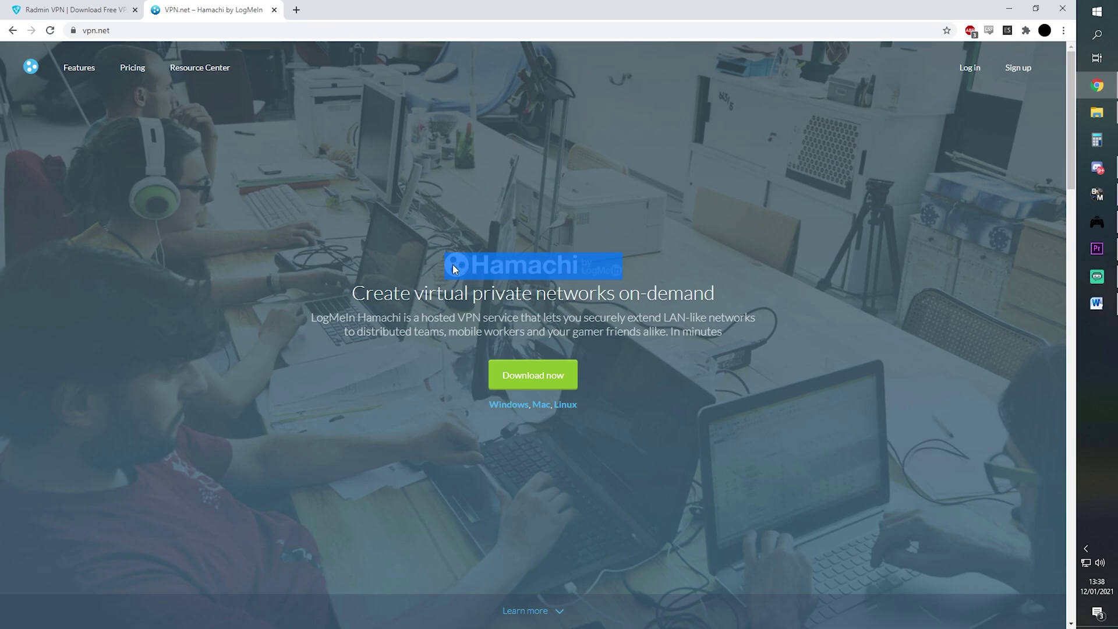
{"action": "left_click", "coordinate": [788, 229]}
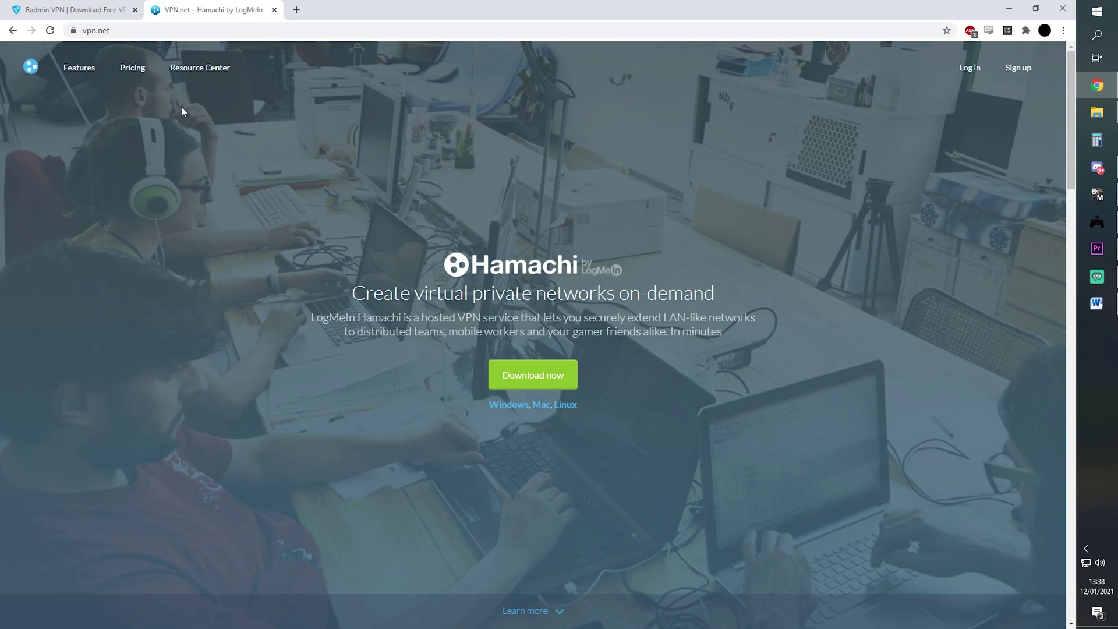
{"action": "left_click", "coordinate": [93, 5]}
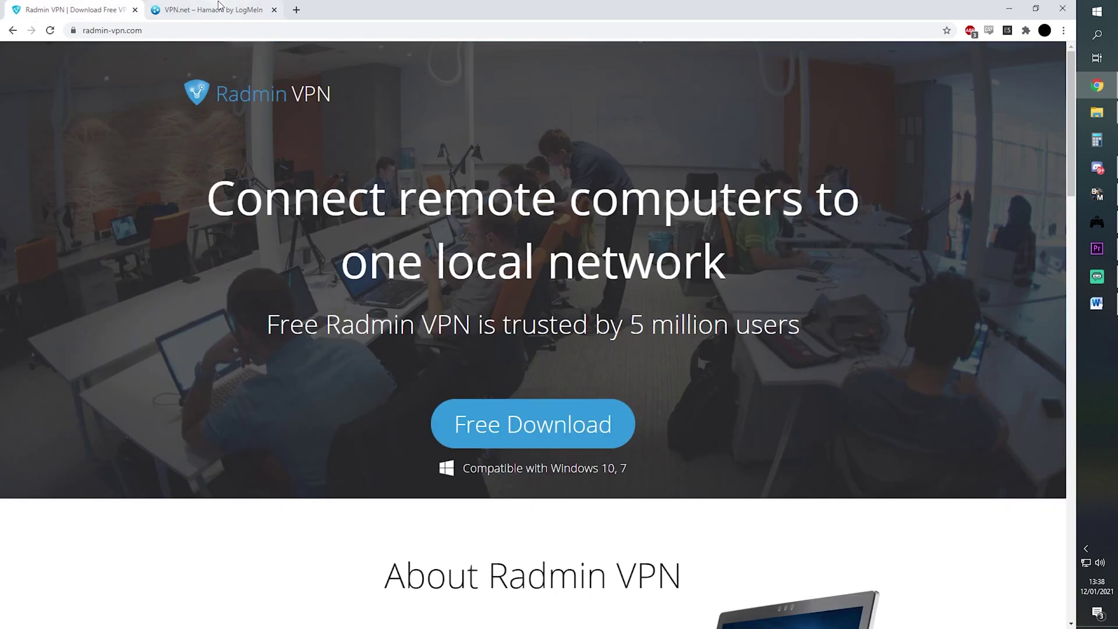
{"action": "left_click", "coordinate": [217, 6]}
{"action": "left_click", "coordinate": [44, 4]}
{"action": "left_click", "coordinate": [209, 9]}
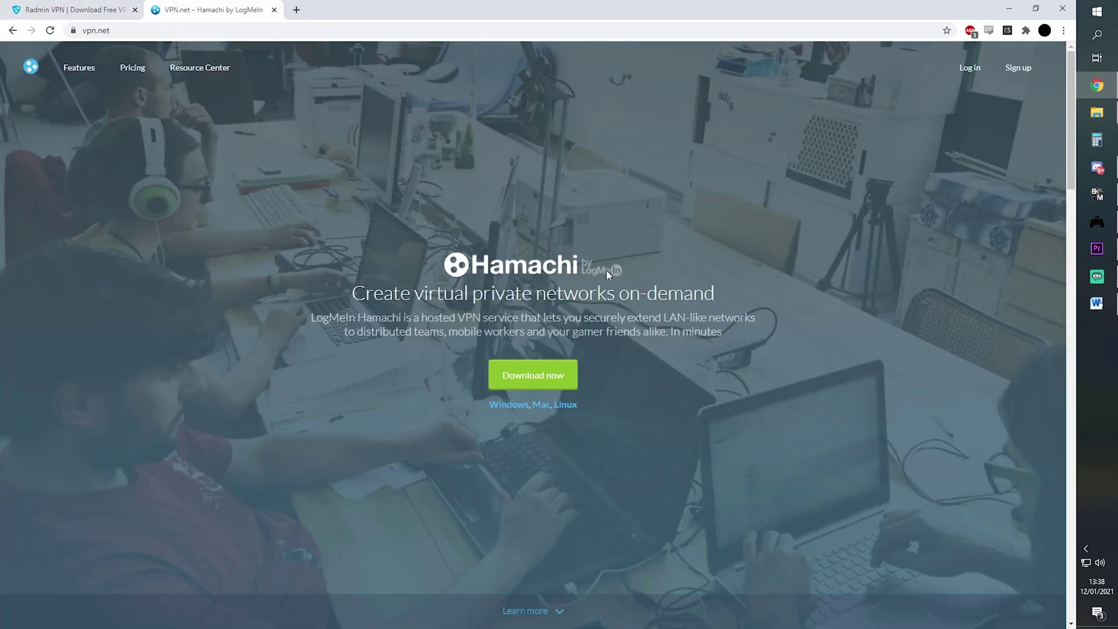
{"action": "left_click_drag", "start_coordinate": [638, 272], "coordinate": [424, 263]}
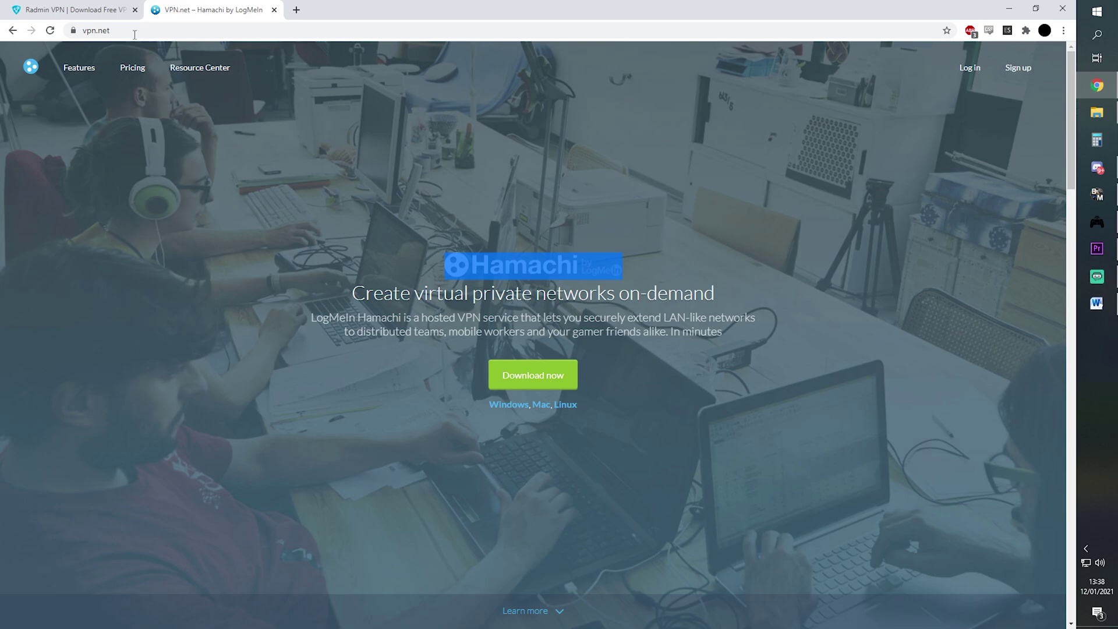
{"action": "left_click", "coordinate": [92, 10]}
{"action": "left_click", "coordinate": [170, 11]}
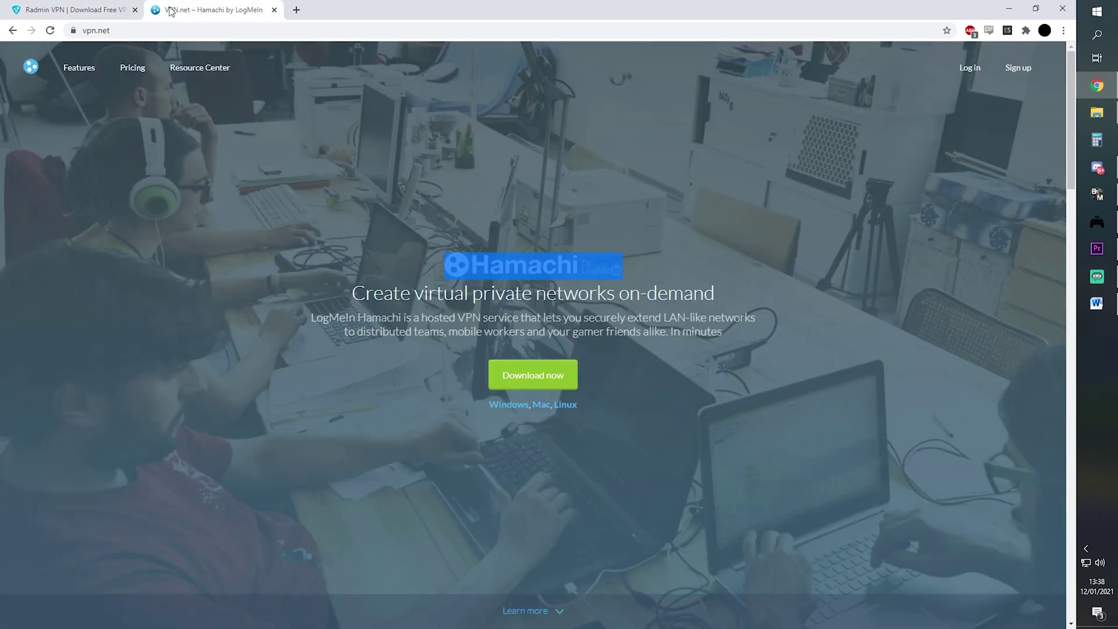
{"action": "left_click", "coordinate": [78, 4]}
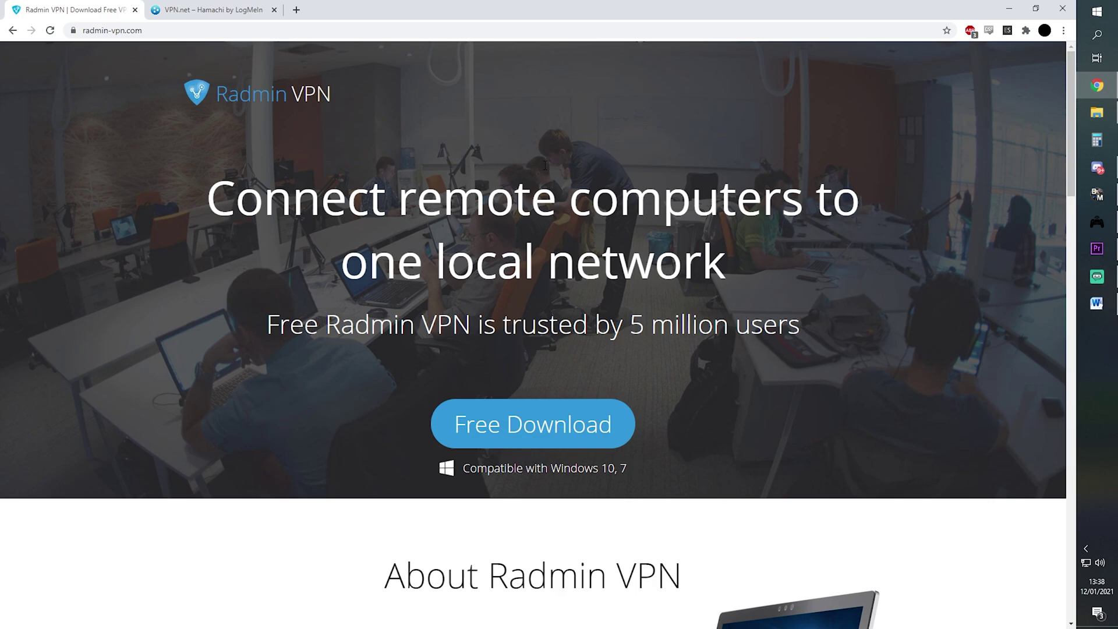
{"action": "left_click", "coordinate": [213, 10]}
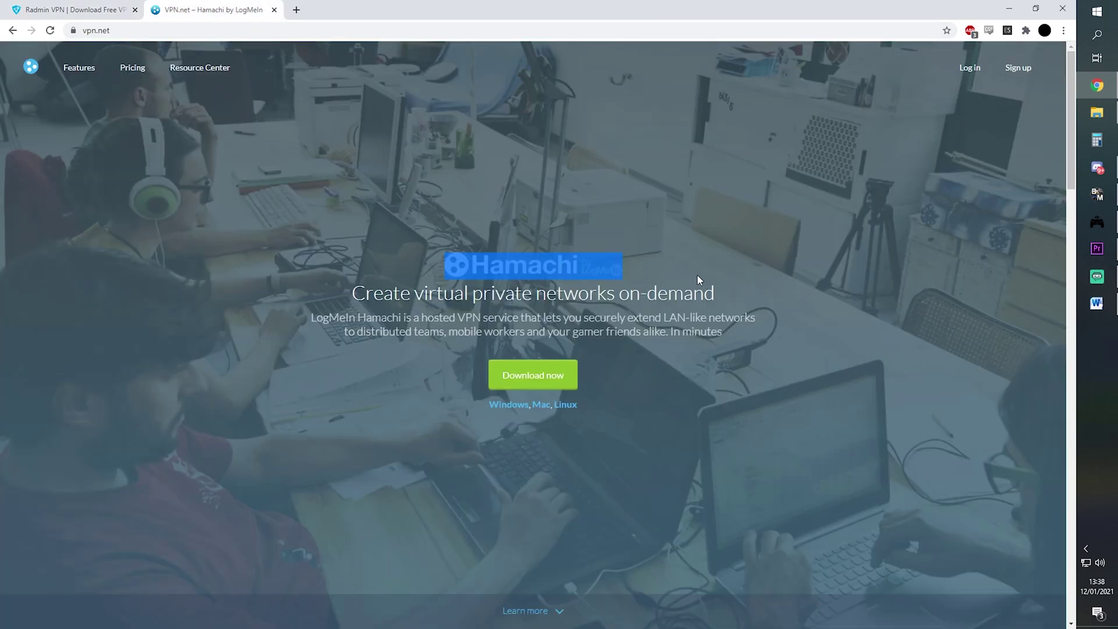
{"action": "left_click", "coordinate": [577, 352]}
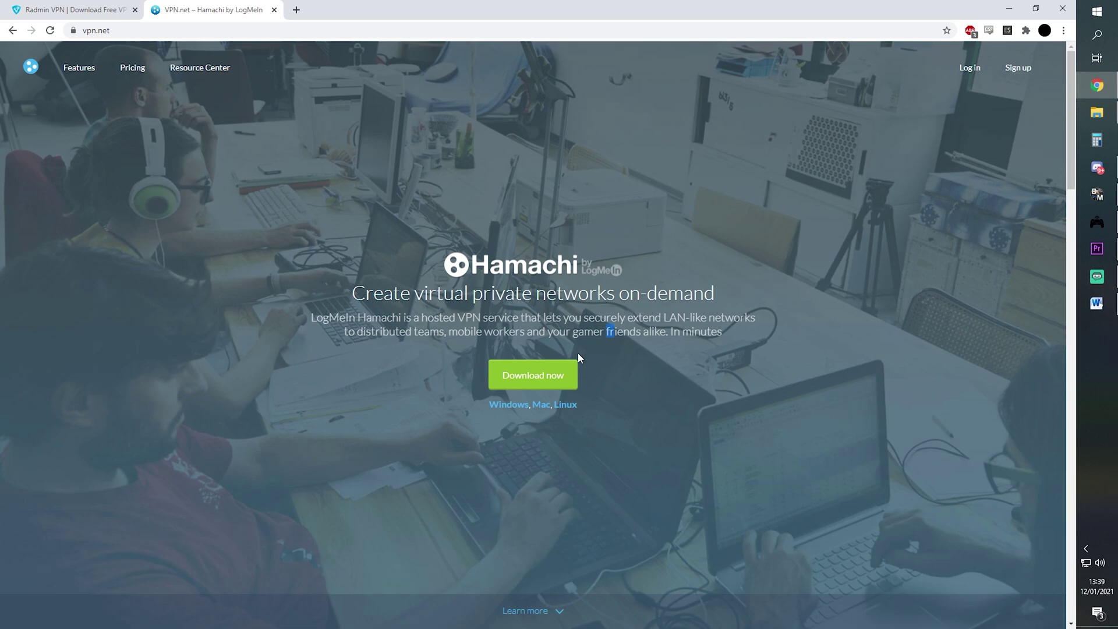
{"action": "left_click", "coordinate": [73, 10]}
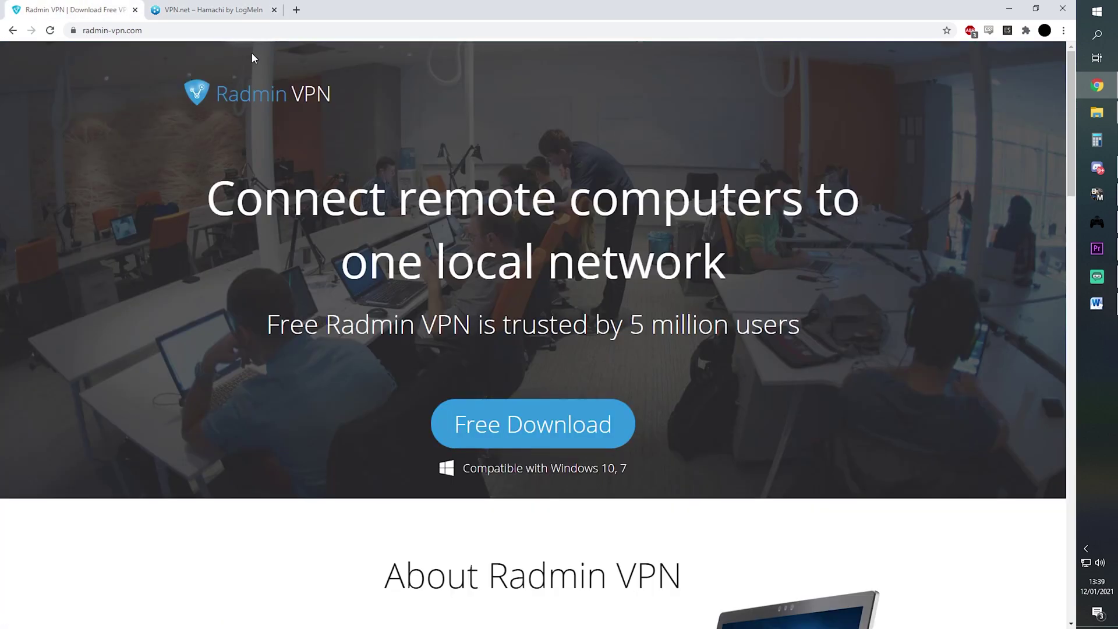
{"action": "left_click", "coordinate": [212, 11]}
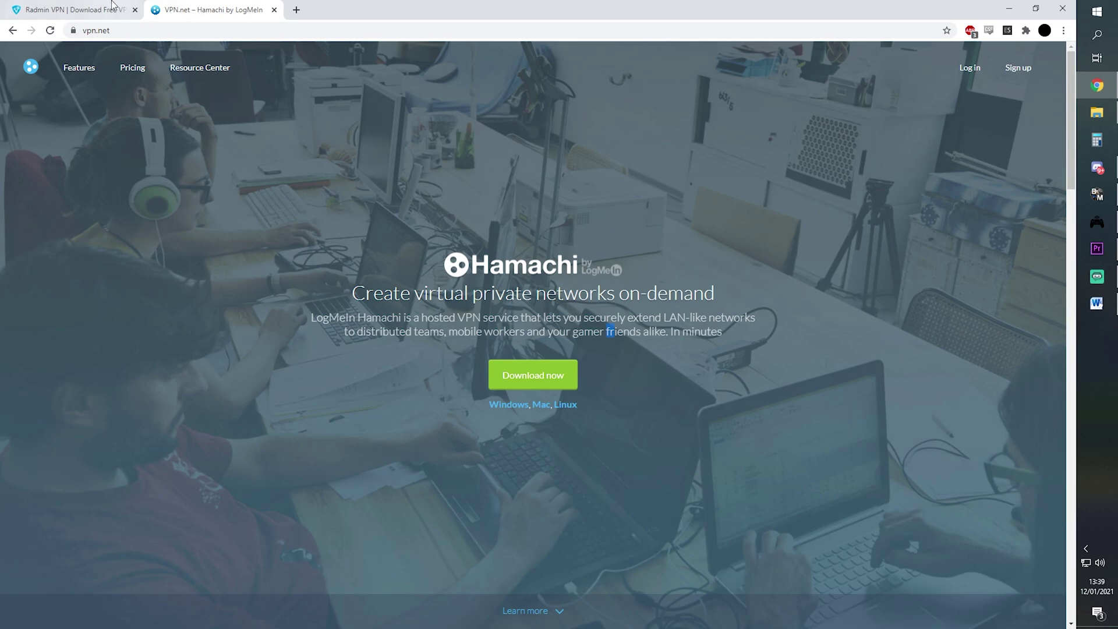
{"action": "left_click", "coordinate": [93, 8]}
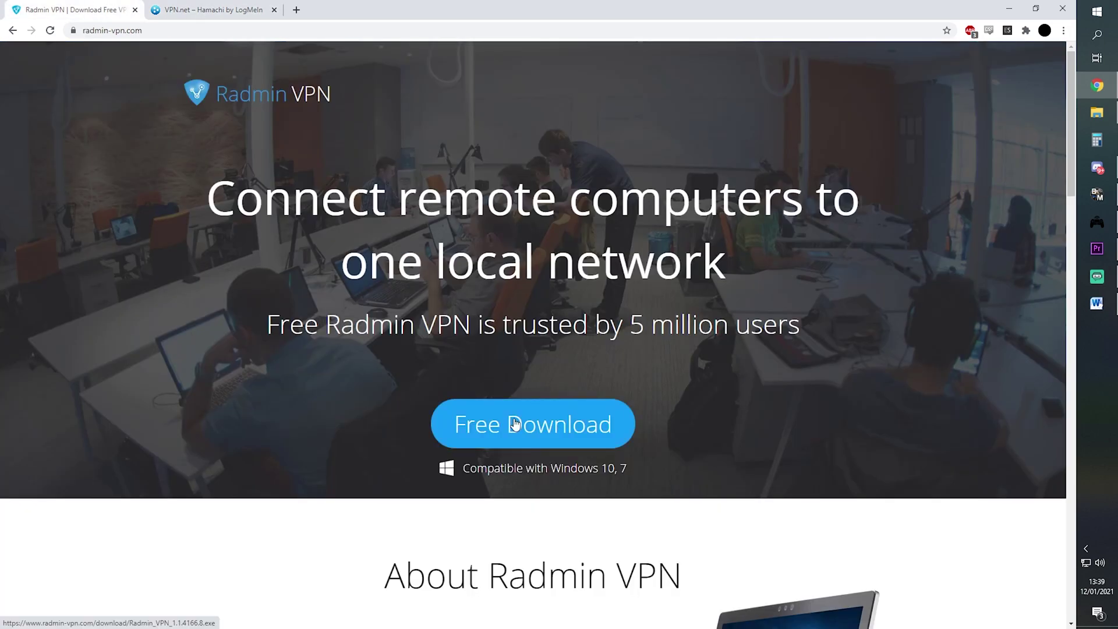
{"action": "left_click", "coordinate": [212, 10]}
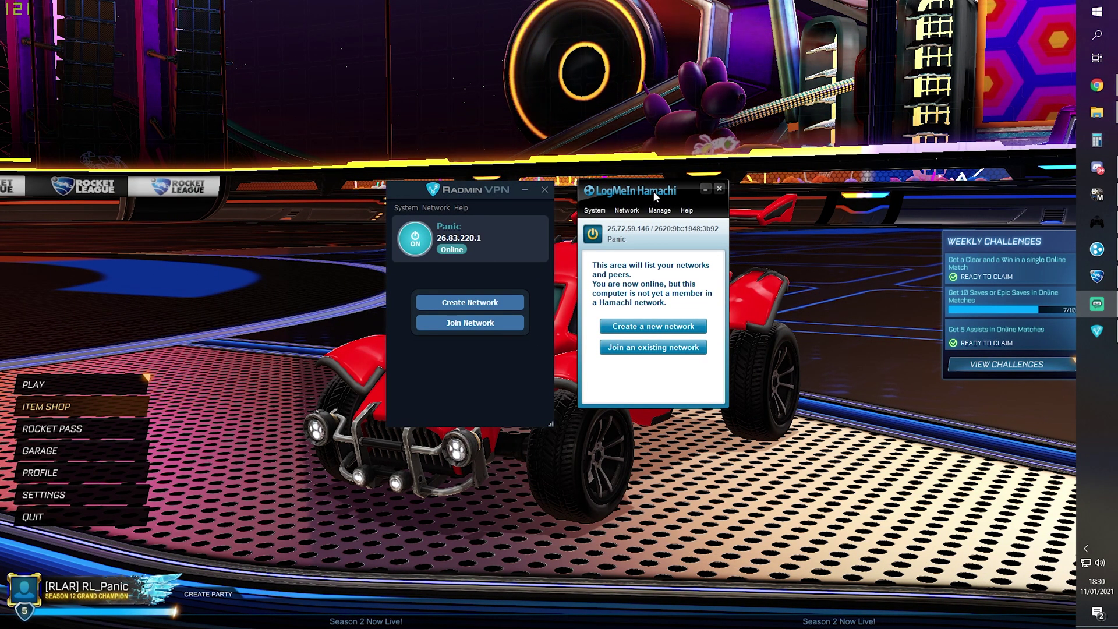
Shift the LogMeIn Hamachi window away from Radmin VPN, and confirm the Radmin VPN display name through its Change Name option
{"action": "mouse_move", "coordinate": [653, 191]}
{"action": "left_mouse_down"}
{"action": "mouse_move", "coordinate": [643, 196]}
{"action": "mouse_move", "coordinate": [660, 191]}
{"action": "left_mouse_up"}
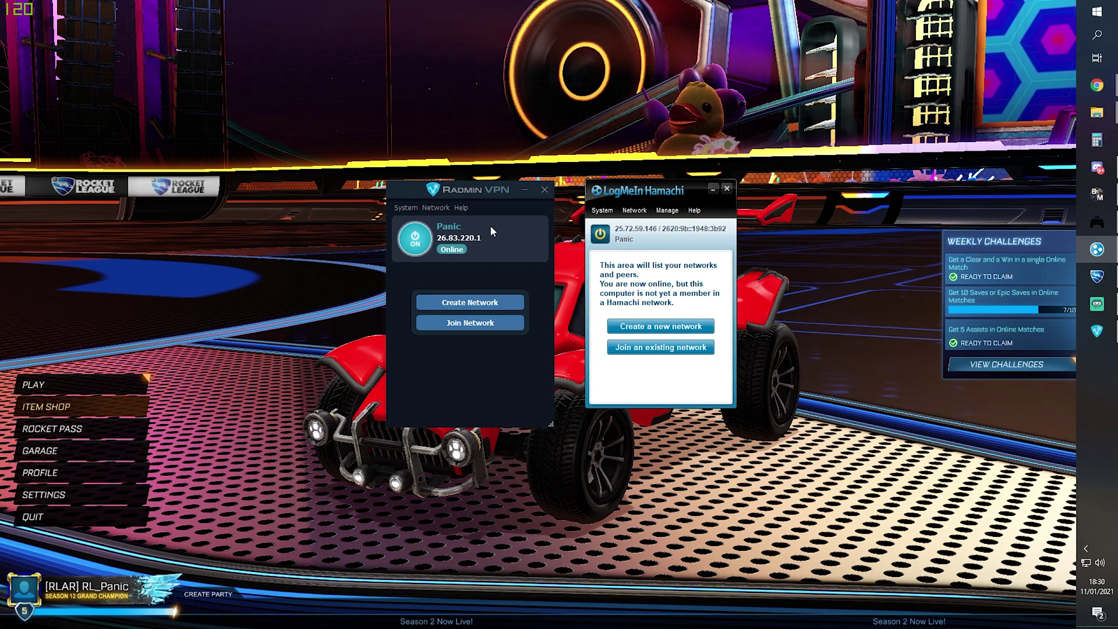
{"action": "right_click", "coordinate": [453, 230]}
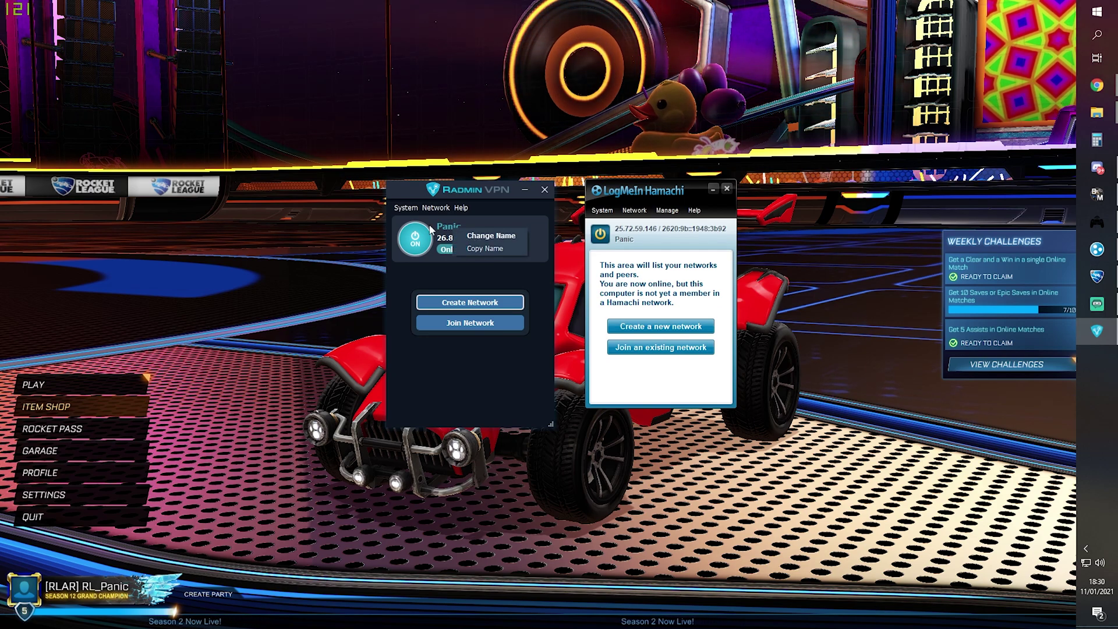
{"action": "left_click", "coordinate": [492, 236]}
{"action": "key", "text": "Return"}
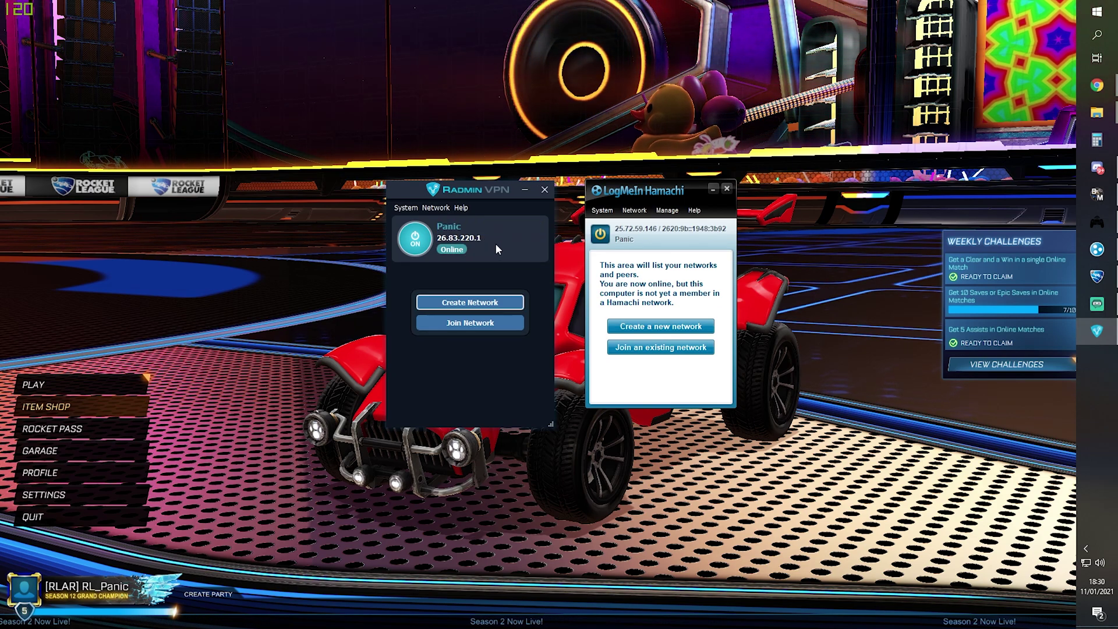
Check the client name in LogMeIn Hamachi's preferences and close them without applying changes
{"action": "left_click", "coordinate": [602, 211]}
{"action": "left_click", "coordinate": [611, 226]}
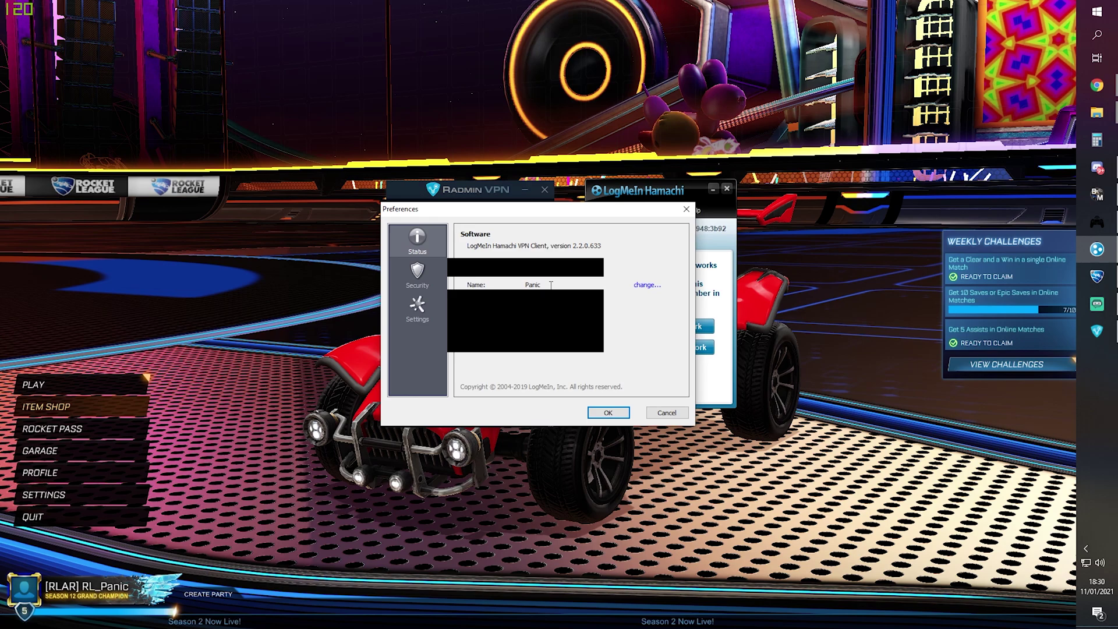
{"action": "left_click", "coordinate": [669, 413]}
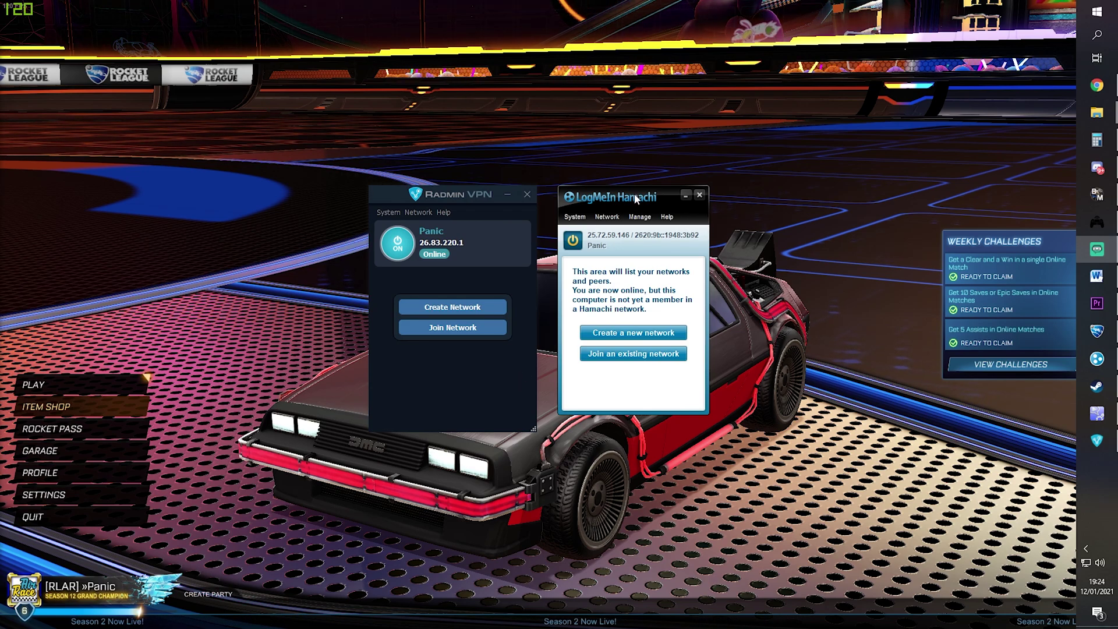
Space the two VPN windows apart, minimise Radmin VPN, and join the Hamachi network steamlobby1 with a blank password
{"action": "left_click_drag", "start_coordinate": [636, 199], "coordinate": [653, 198]}
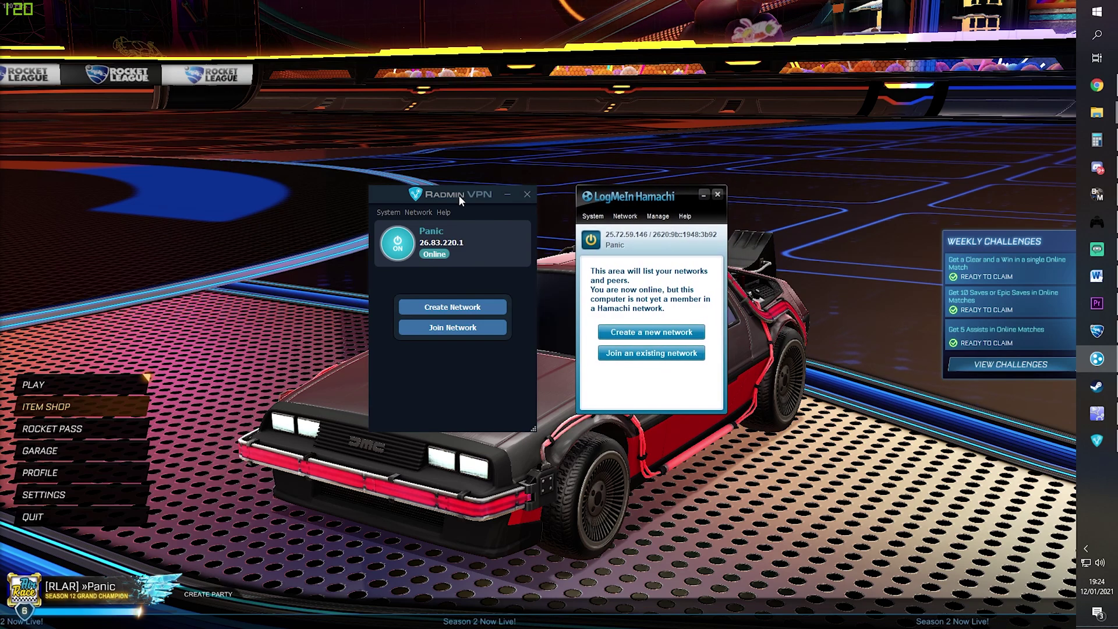
{"action": "left_click_drag", "start_coordinate": [459, 196], "coordinate": [468, 198]}
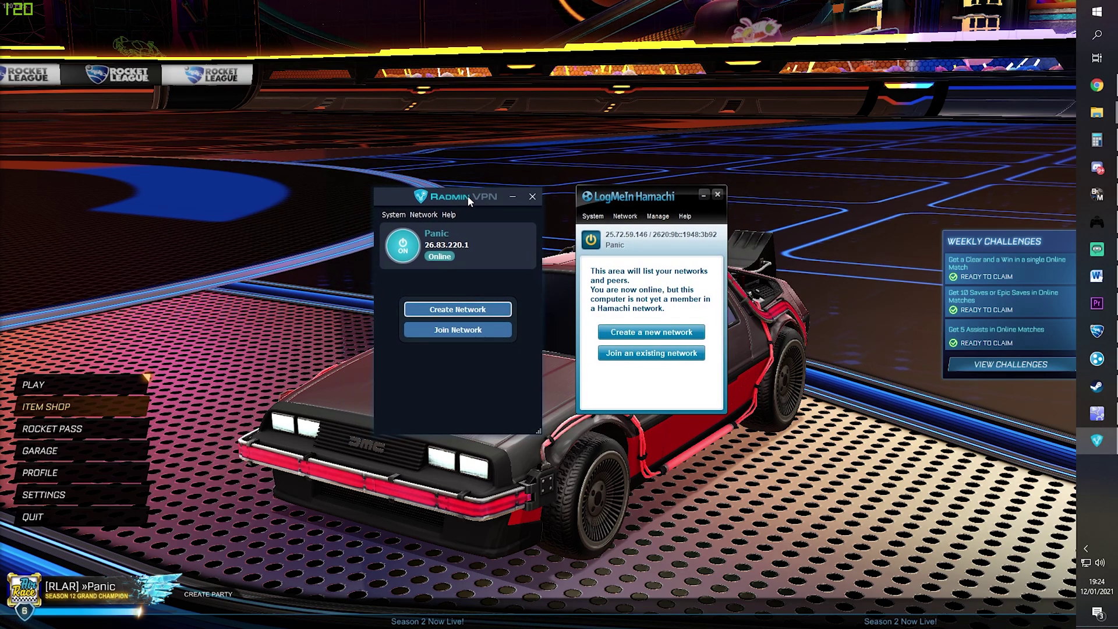
{"action": "left_click", "coordinate": [511, 197]}
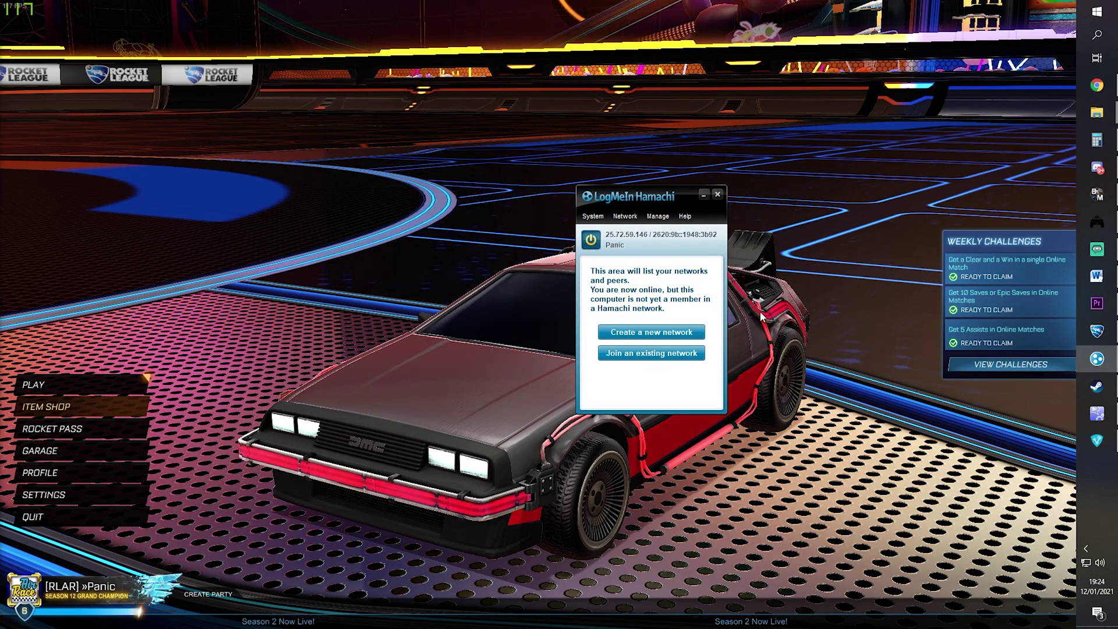
{"action": "left_click", "coordinate": [652, 354]}
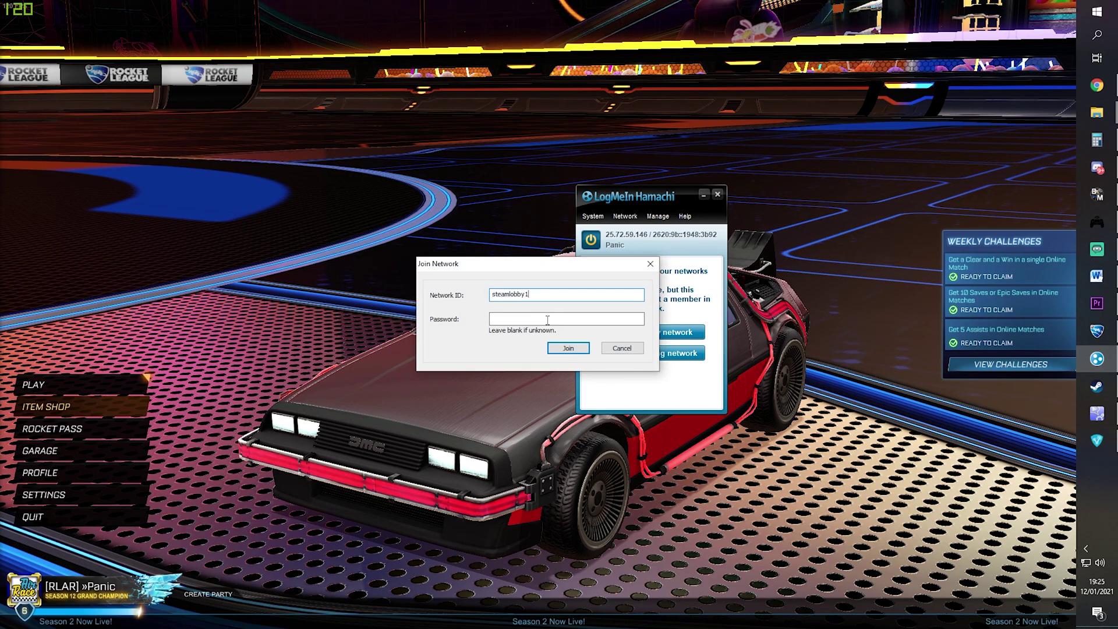
{"action": "left_click", "coordinate": [569, 350]}
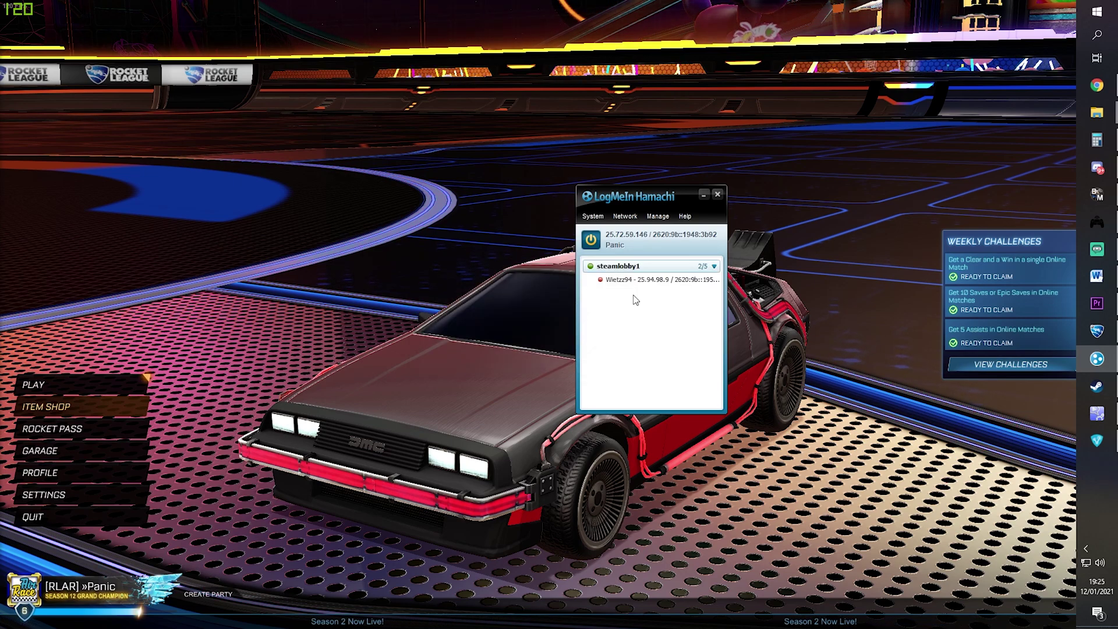
Copy the IPv4 address of the peer in the steamlobby1 network and return to Rocket League
{"action": "left_click", "coordinate": [636, 280]}
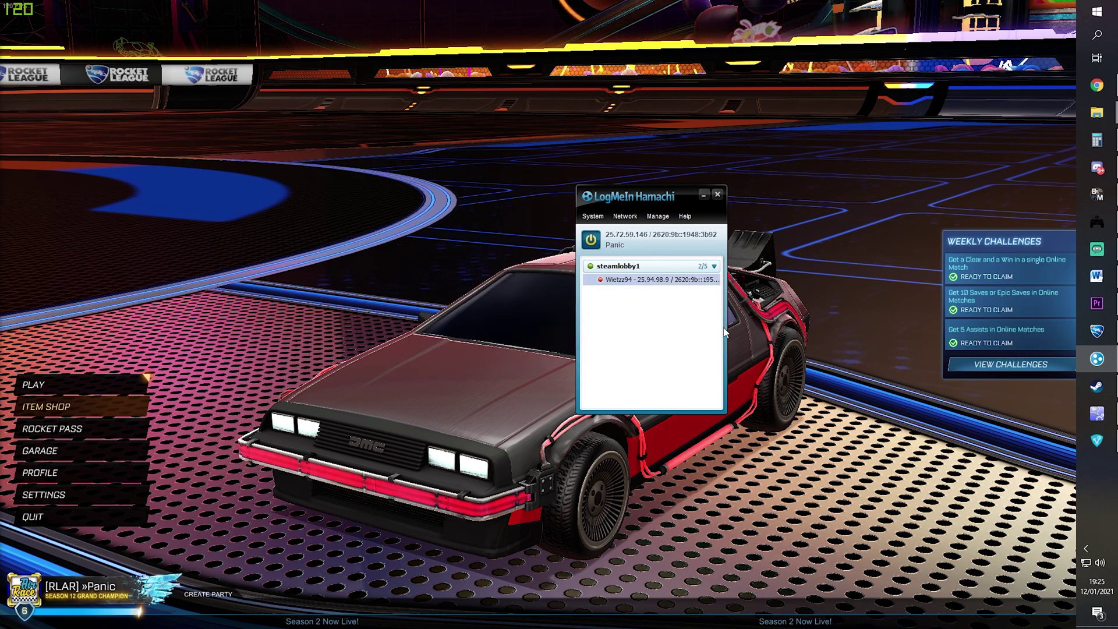
{"action": "right_click", "coordinate": [638, 280]}
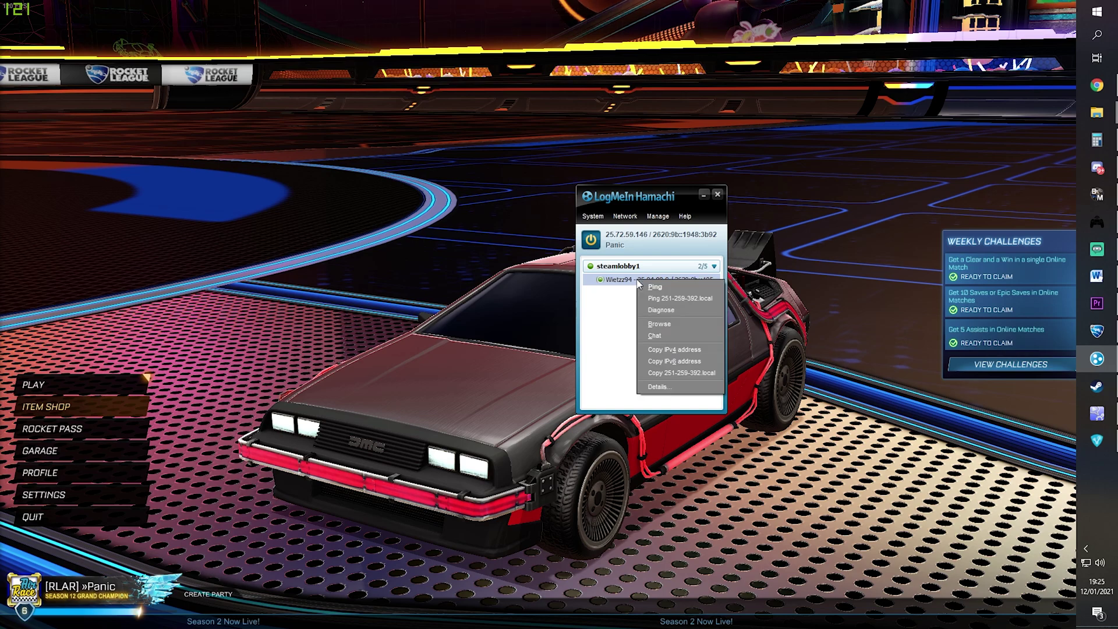
{"action": "left_click", "coordinate": [680, 351]}
{"action": "left_click", "coordinate": [420, 305]}
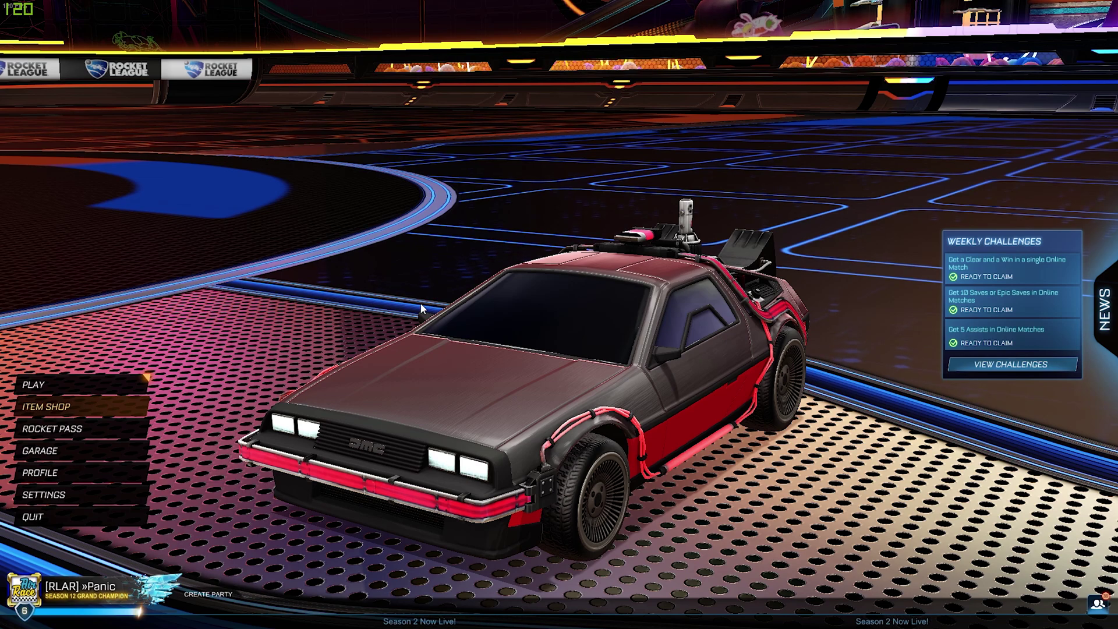
Open Rocket Plugin, paste the copied address 25.94.98.9 as the IP address, and join the local game
{"action": "key", "text": "Home"}
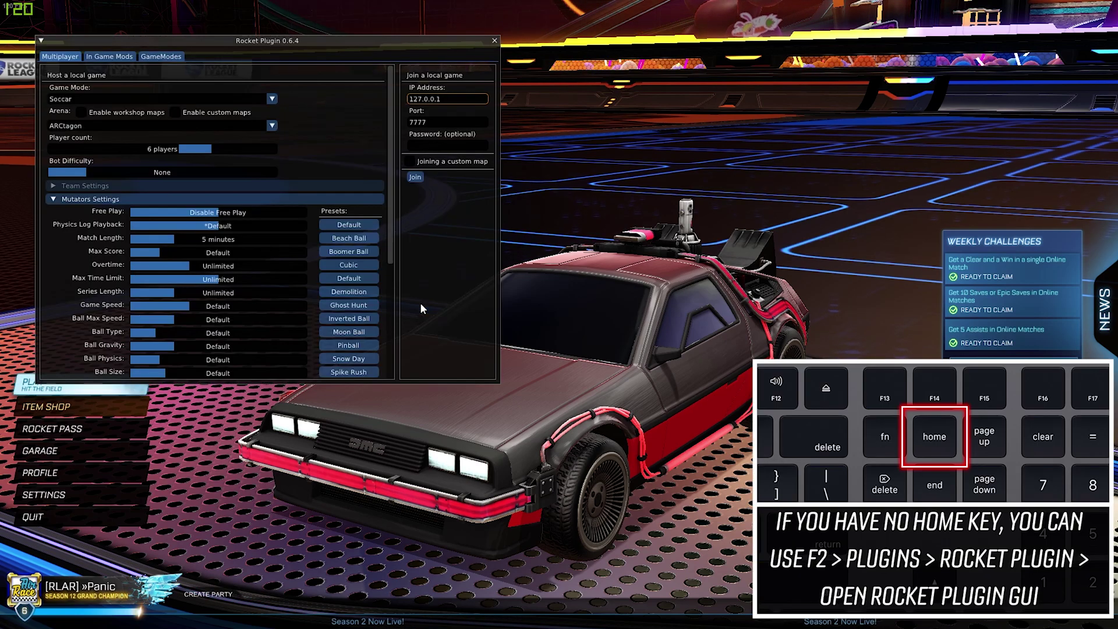
{"action": "left_click", "coordinate": [455, 97]}
{"action": "key", "text": "ctrl+v"}
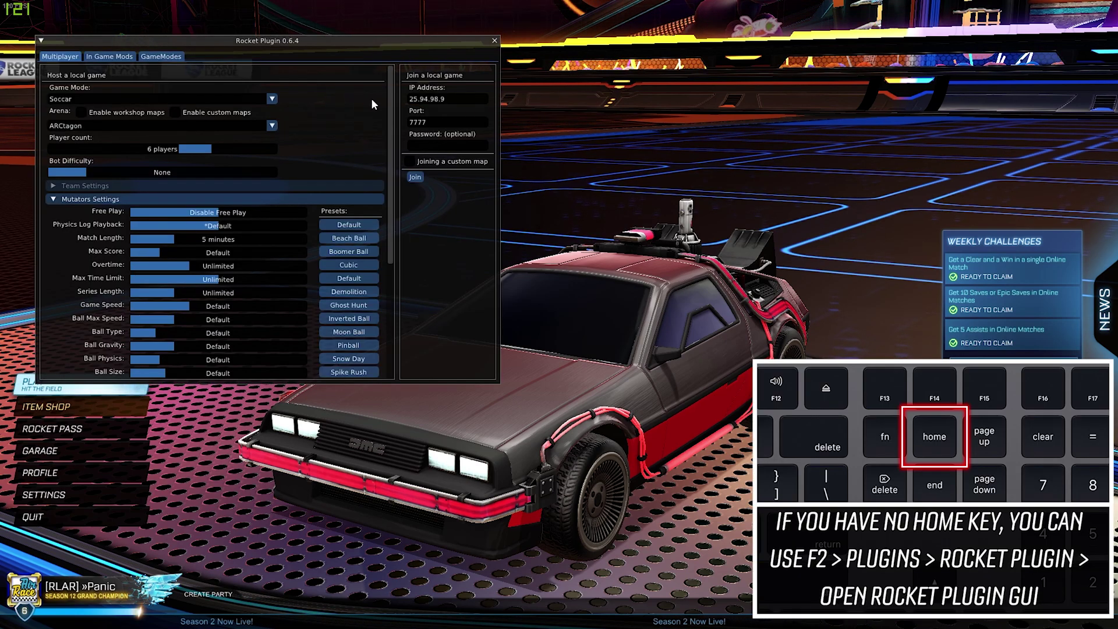
{"action": "left_click", "coordinate": [415, 178]}
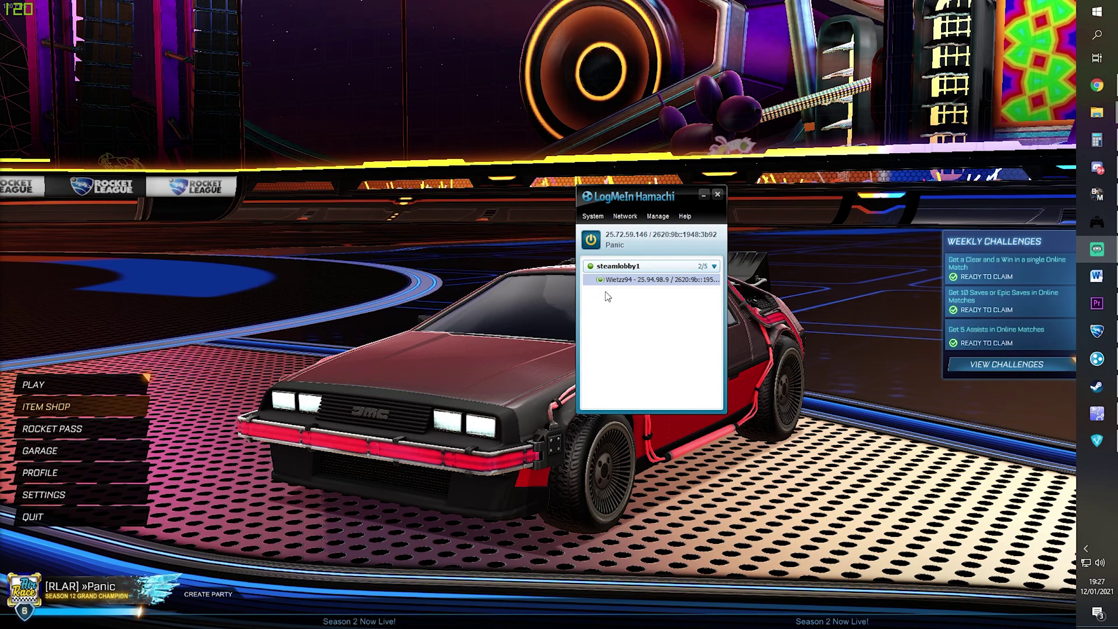
Reposition the Hamachi window and examine the address-copying options for the steamlobby1 peer
{"action": "left_click_drag", "start_coordinate": [647, 194], "coordinate": [641, 221]}
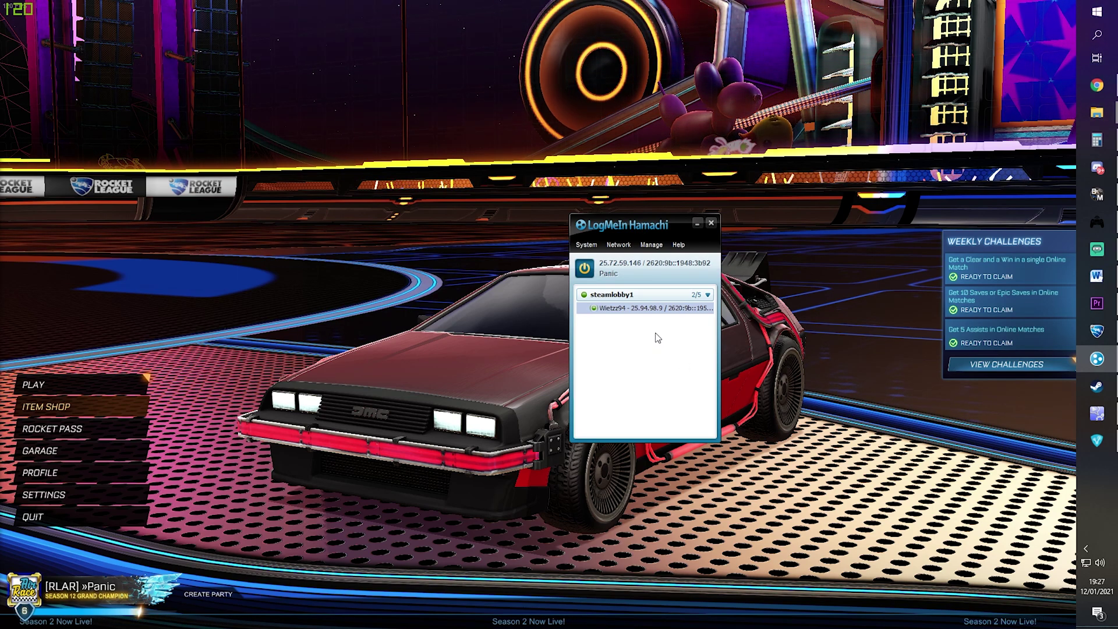
{"action": "right_click", "coordinate": [616, 309]}
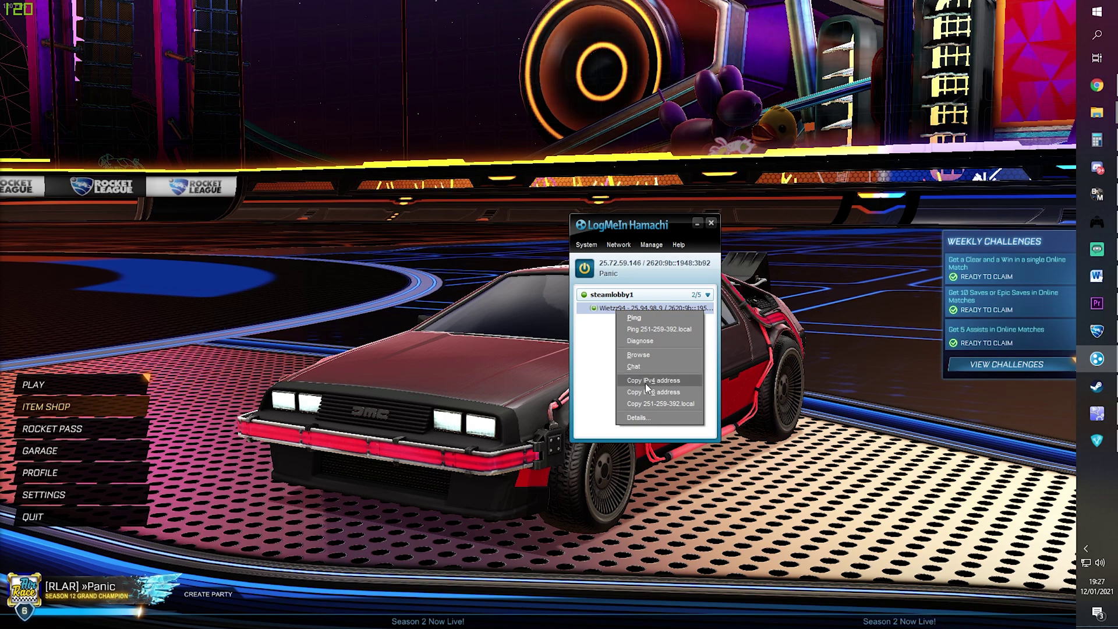
{"action": "left_click", "coordinate": [613, 324]}
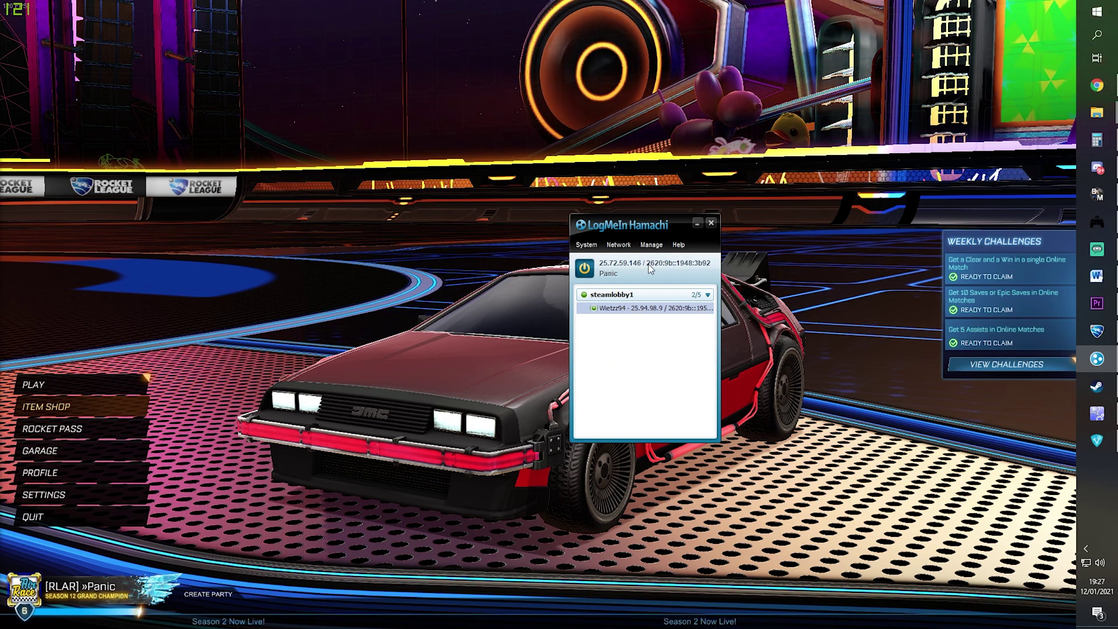
Return to Rocket League, open Rocket Plugin, enlarge its window, and enable workshop maps for hosting
{"action": "left_click", "coordinate": [827, 309]}
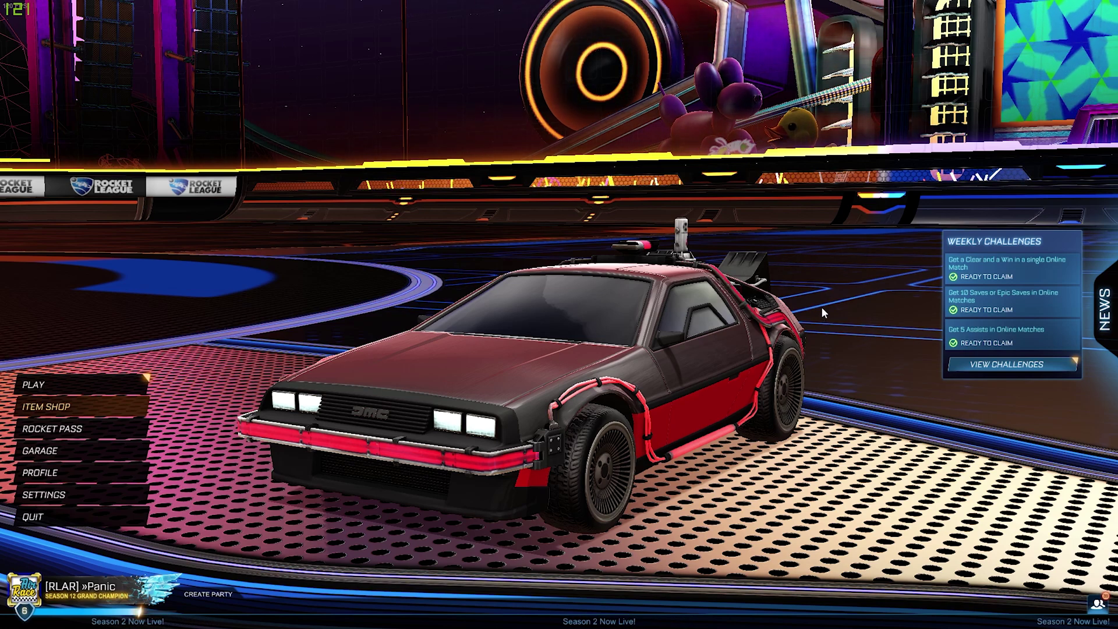
{"action": "key", "text": "Home"}
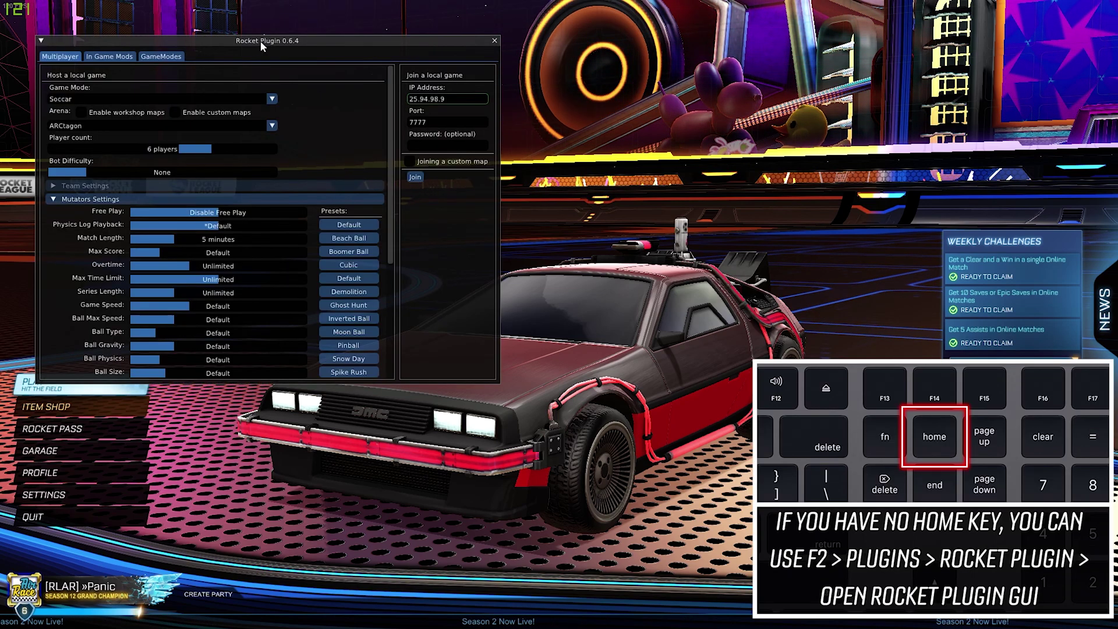
{"action": "left_click_drag", "start_coordinate": [495, 381], "coordinate": [678, 499]}
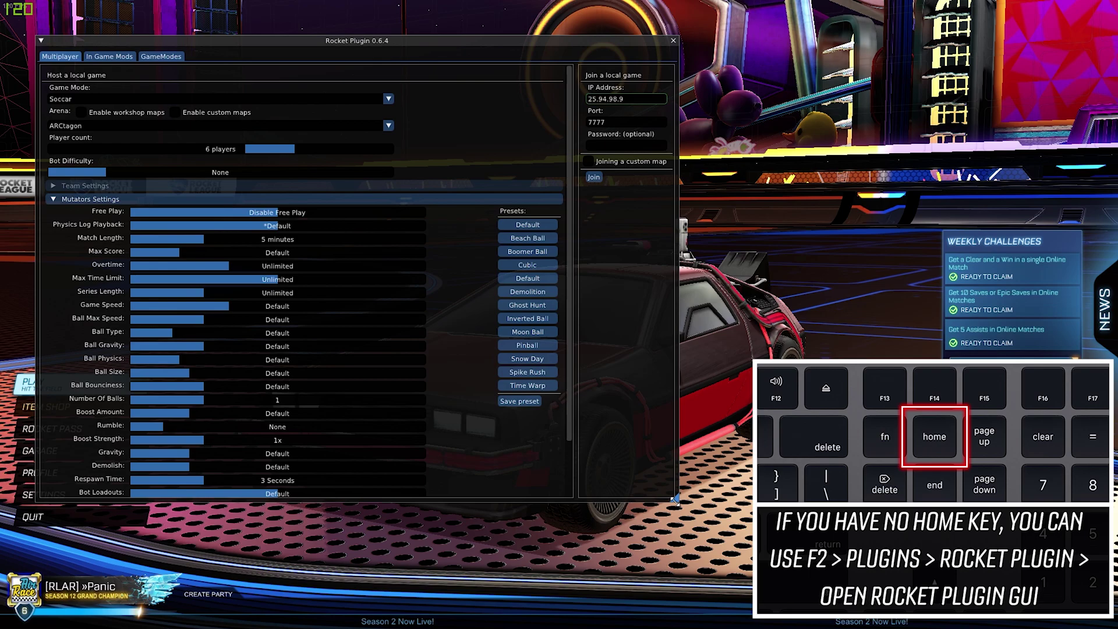
{"action": "left_click", "coordinate": [81, 113]}
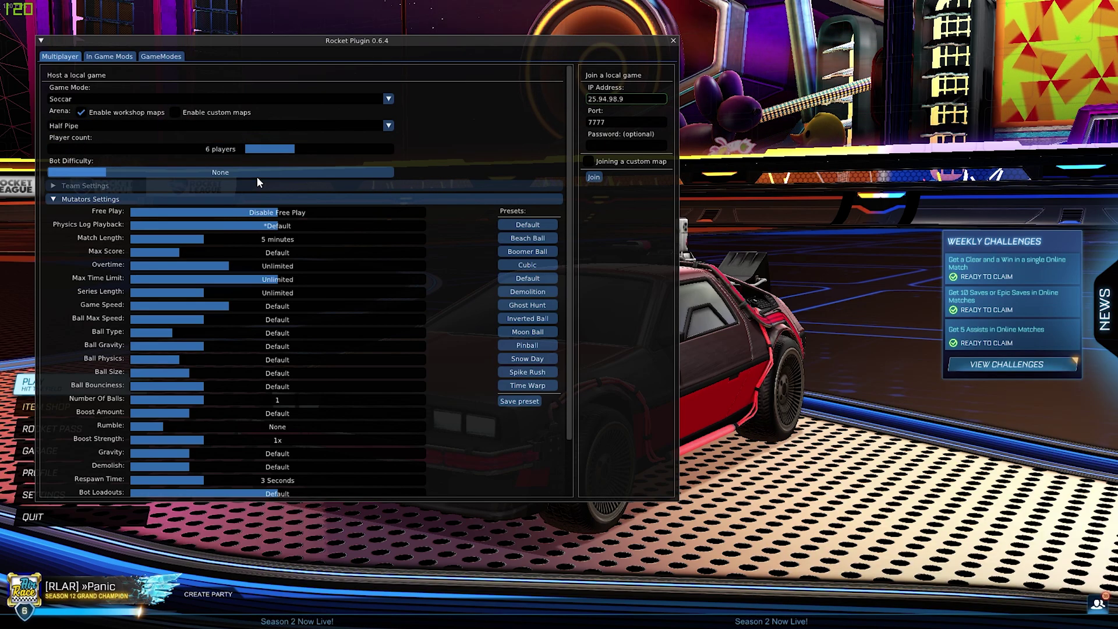
Search the arenas for "pani" and select Panic's Air Race: Beach (Rings) as the hosted map
{"action": "left_click", "coordinate": [212, 125]}
{"action": "type", "text": "p"}
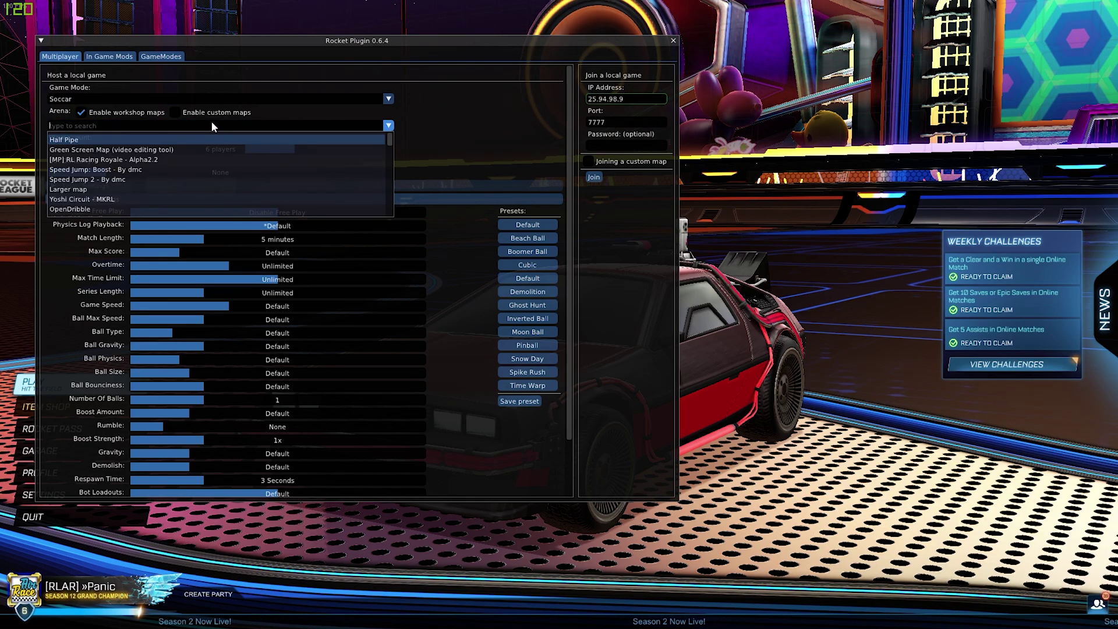
{"action": "type", "text": "ani"}
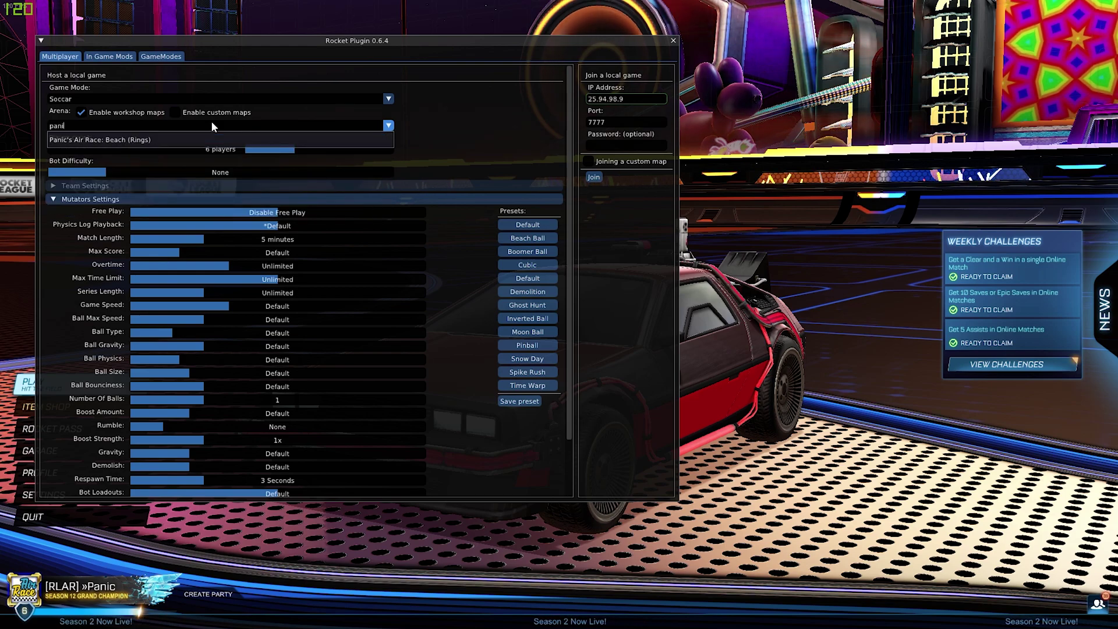
{"action": "left_click", "coordinate": [138, 141]}
Set the match to 8 players, unlimited length, max score 1 Goal, unlimited boost amount and demolish disabled
{"action": "left_click_drag", "start_coordinate": [279, 155], "coordinate": [418, 152]}
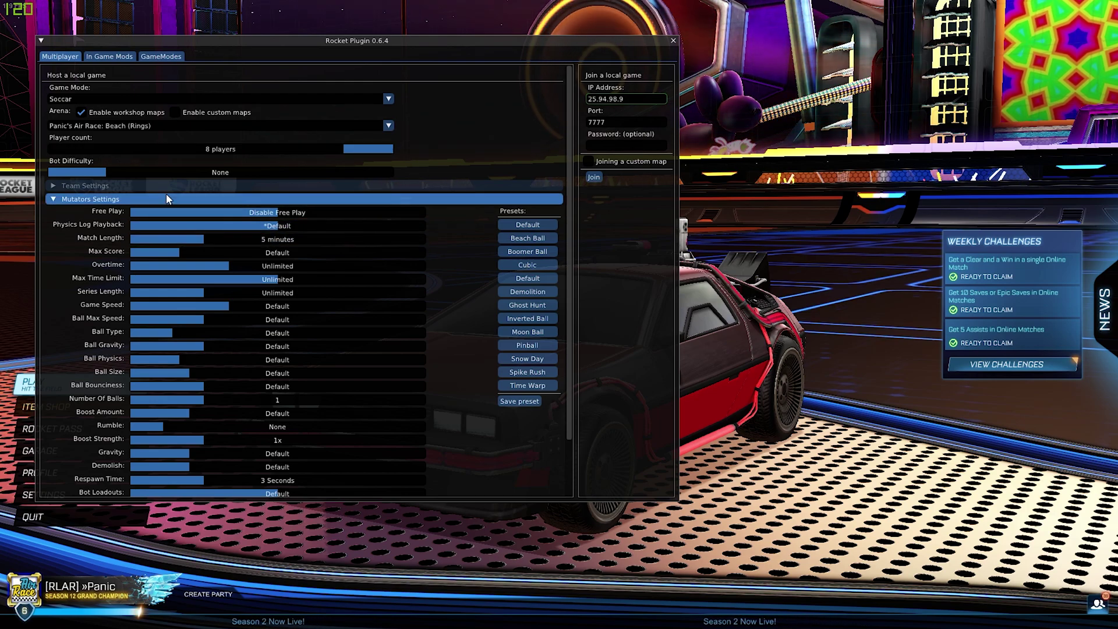
{"action": "left_click_drag", "start_coordinate": [248, 232], "coordinate": [583, 152]}
{"action": "left_click", "coordinate": [355, 261]}
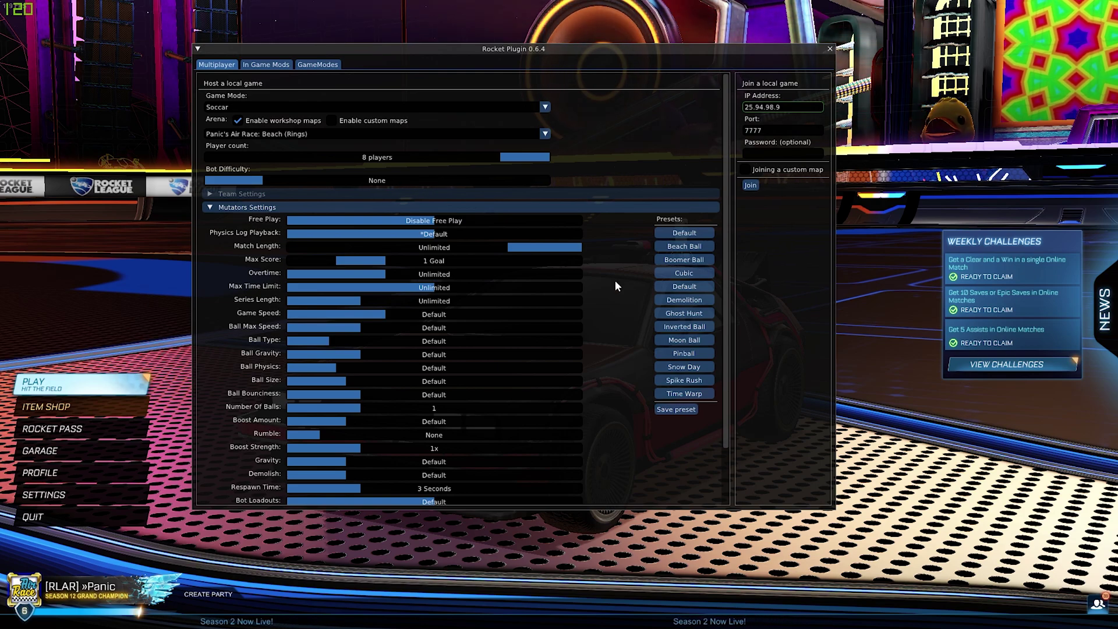
{"action": "scroll", "coordinate": [615, 280], "scroll_direction": "down", "scroll_amount": 2}
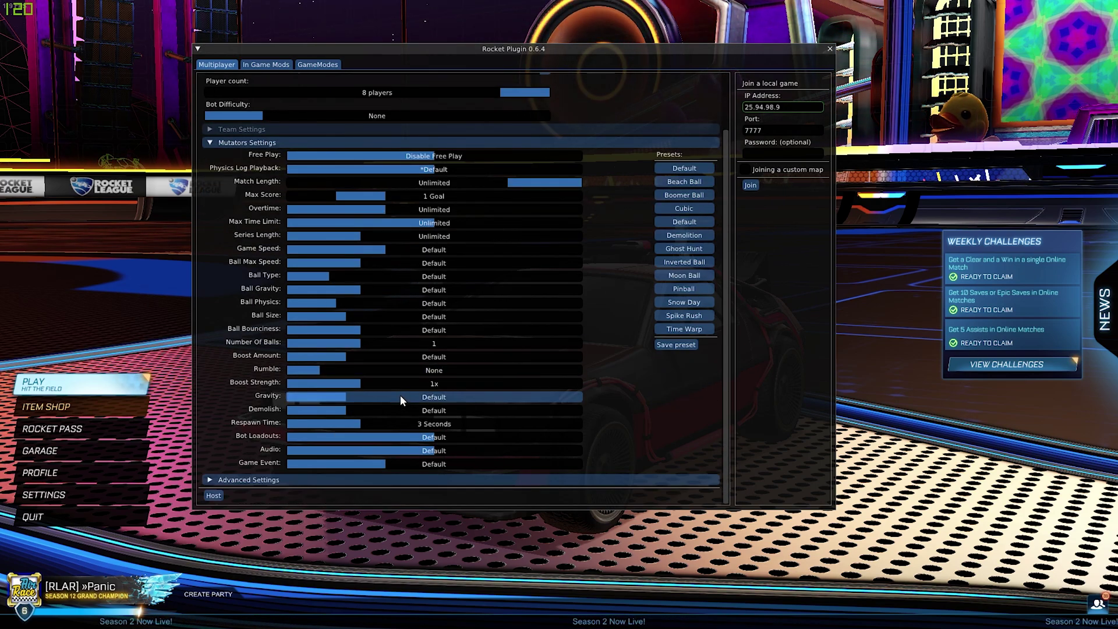
{"action": "left_click", "coordinate": [449, 357]}
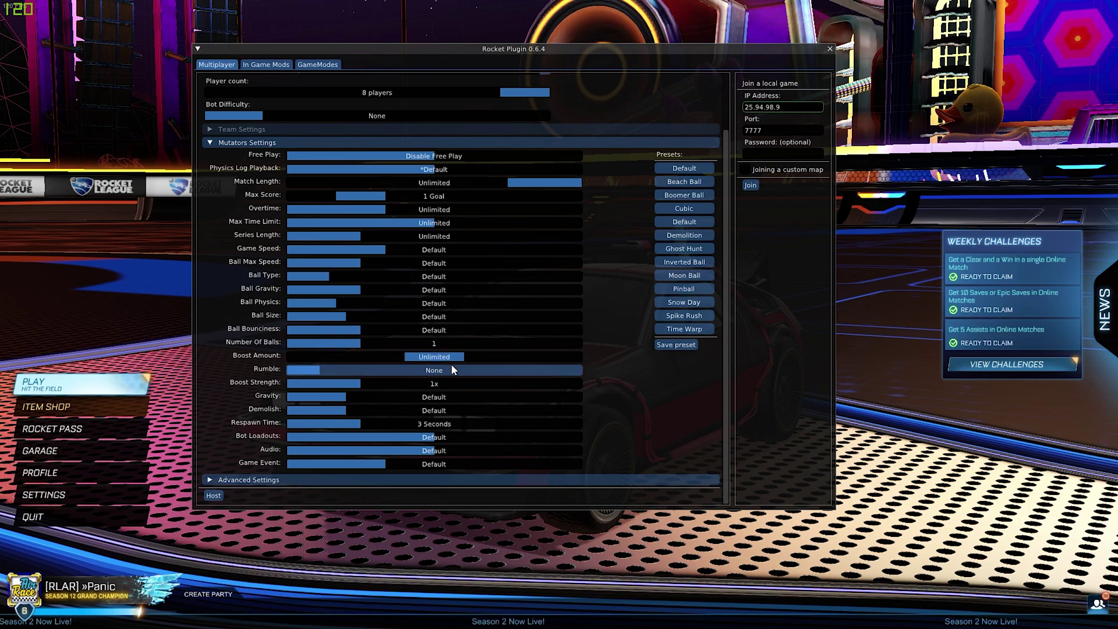
{"action": "left_click", "coordinate": [353, 409]}
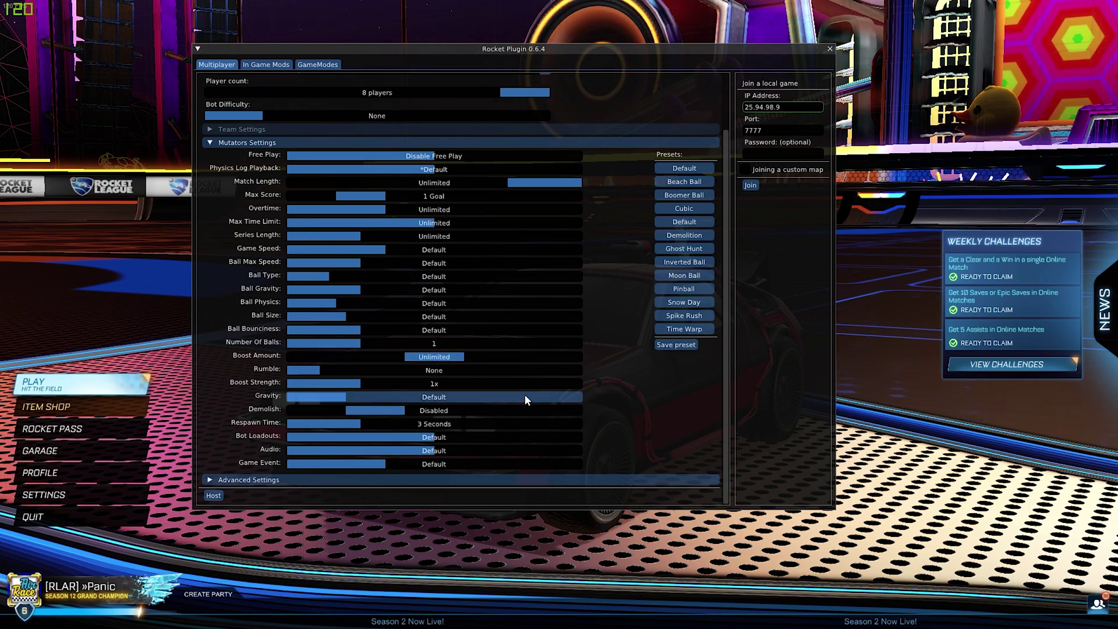
Host the local game with the chosen settings and close the Rocket Plugin window once the map has loaded
{"action": "left_click", "coordinate": [214, 495]}
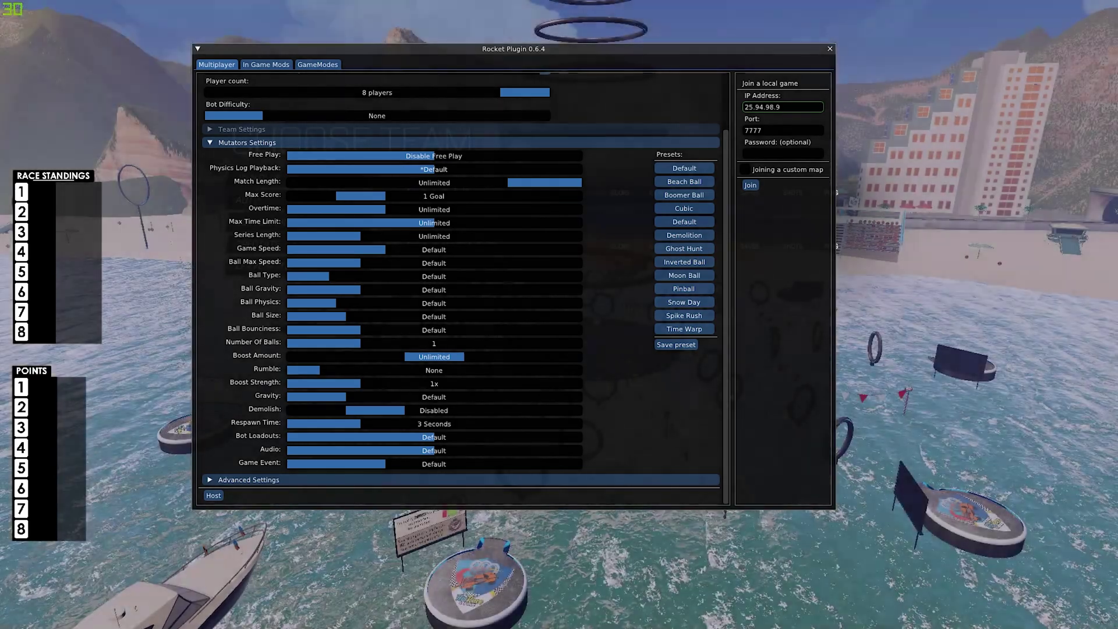
{"action": "left_click", "coordinate": [830, 49]}
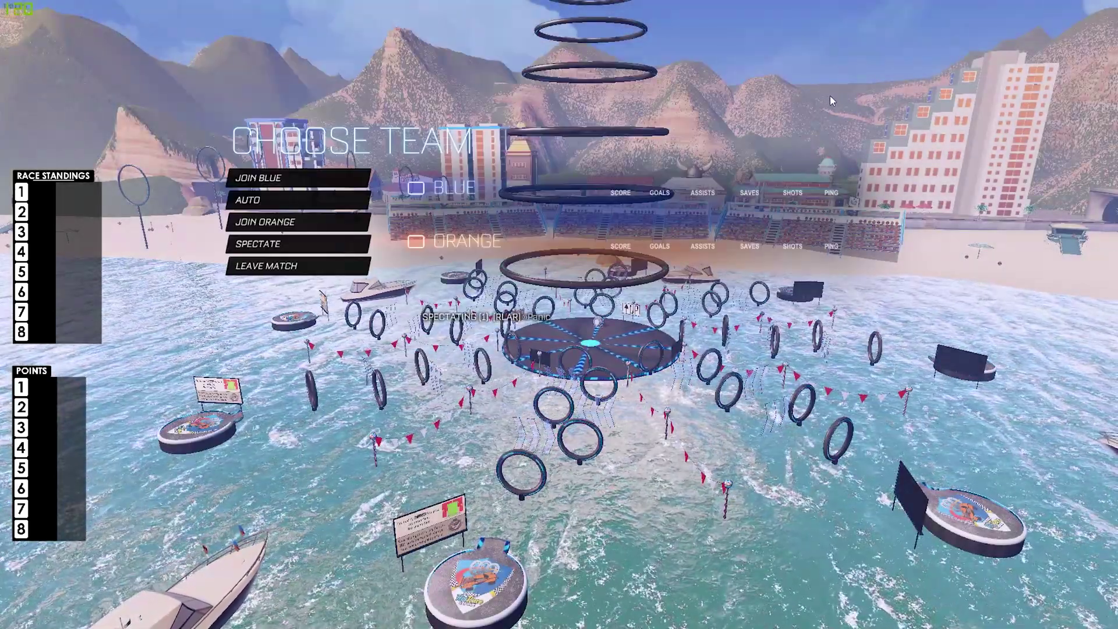